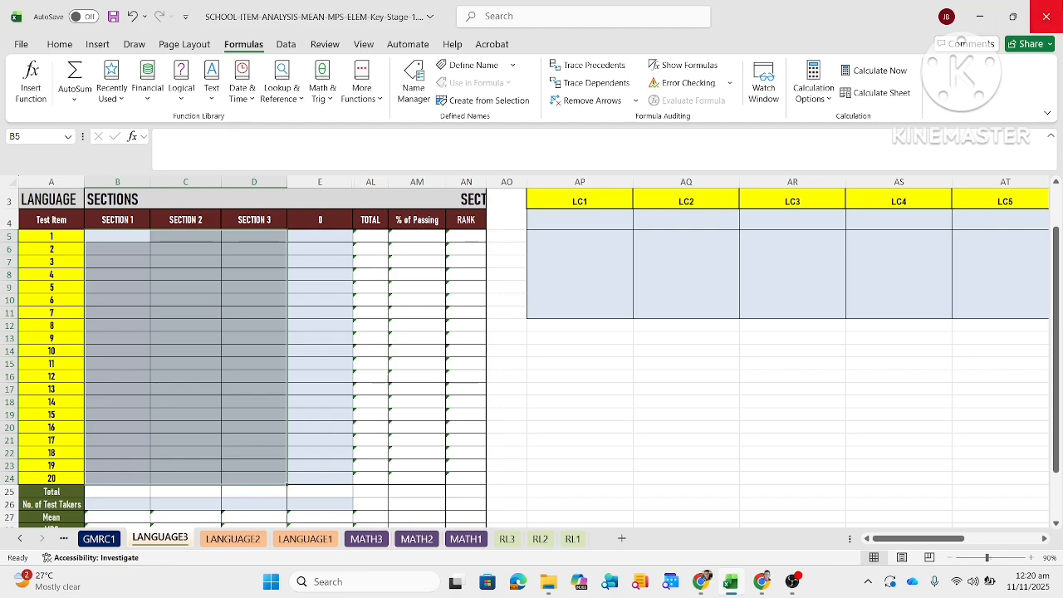
pyautogui.click(431, 314)
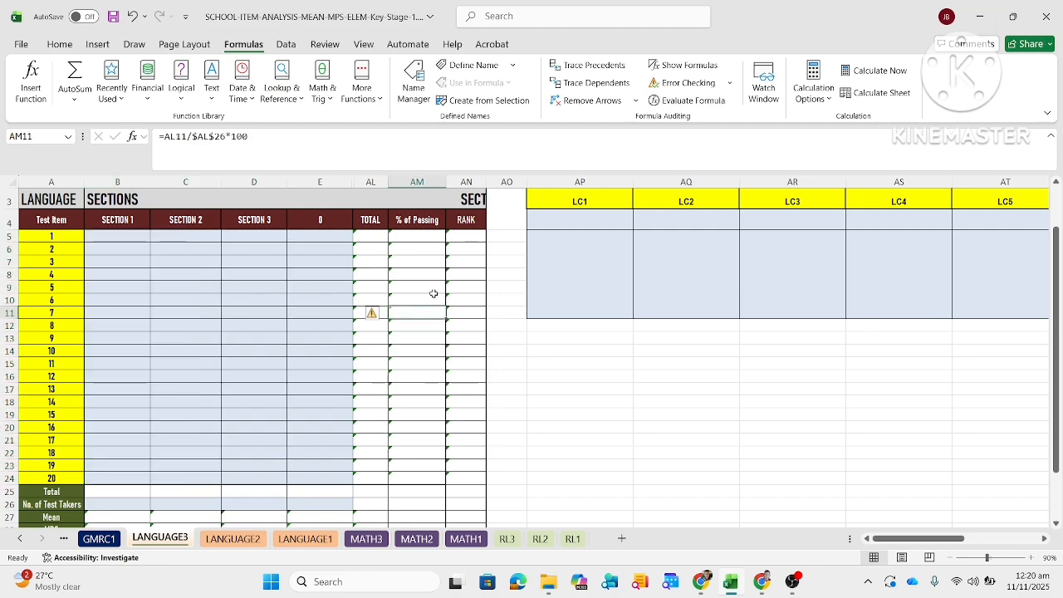
pyautogui.click(519, 300)
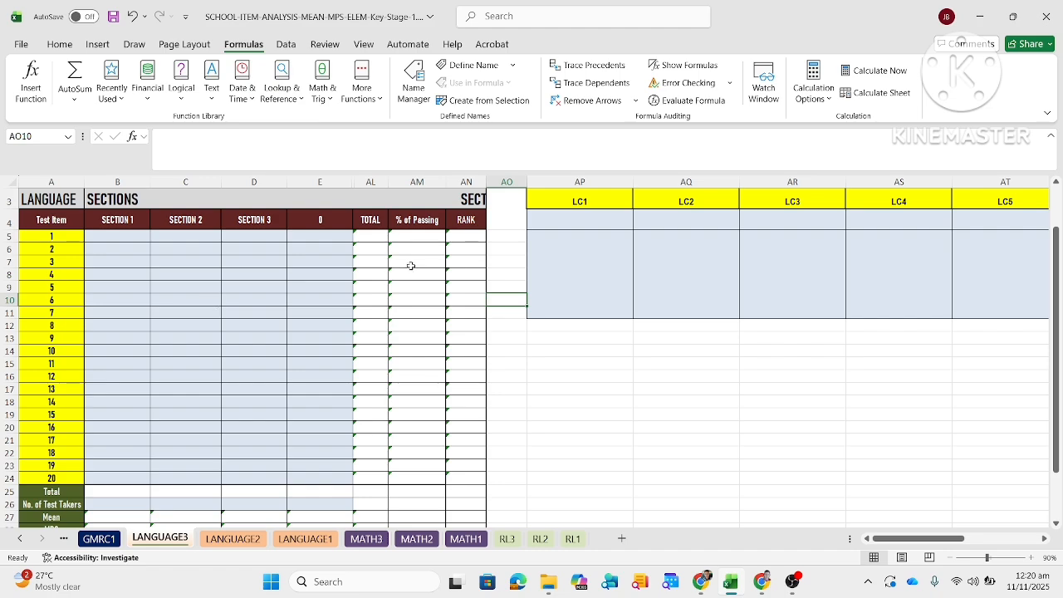
pyautogui.moveTo(315, 225); pyautogui.dragTo(505, 478)
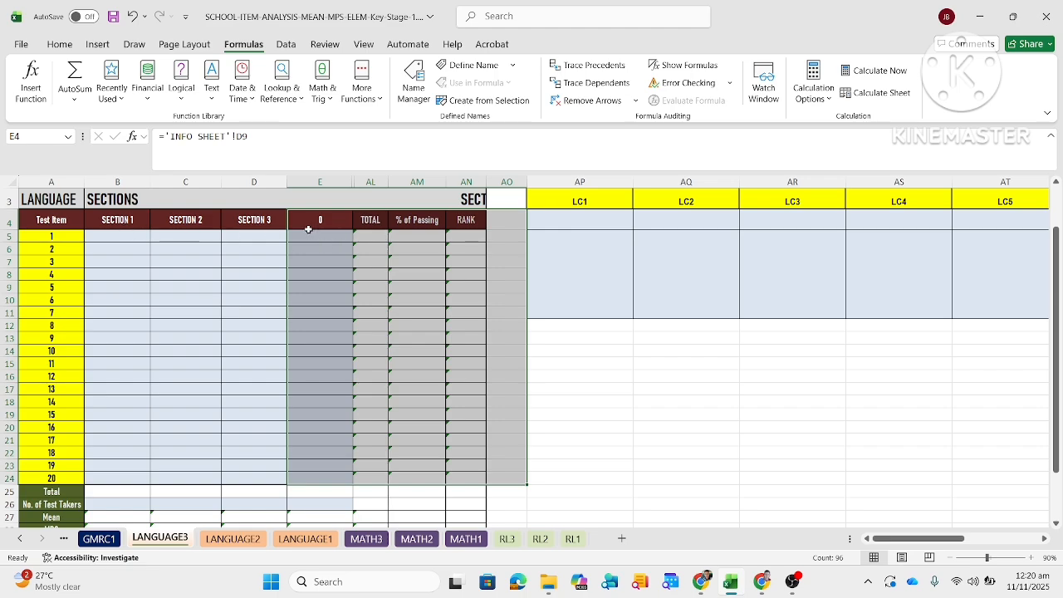
pyautogui.click(187, 236)
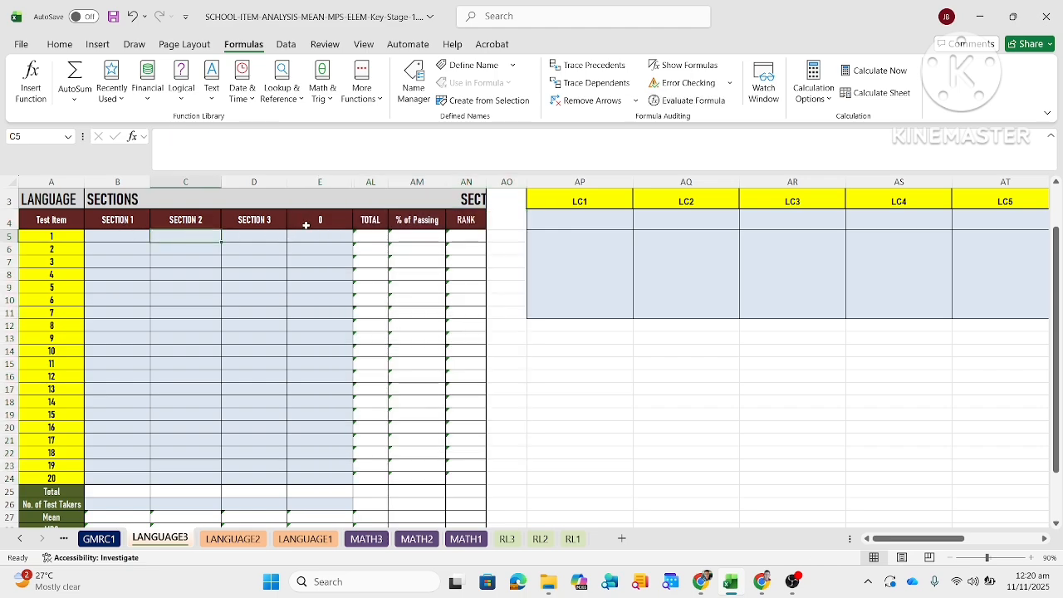
# Lock the cells E4:AN31, from the unnamed fourth section column through the TOTAL, % of Passing and RANK columns.
pyautogui.moveTo(314, 217); pyautogui.dragTo(478, 498)
pyautogui.rightClick(479, 500)
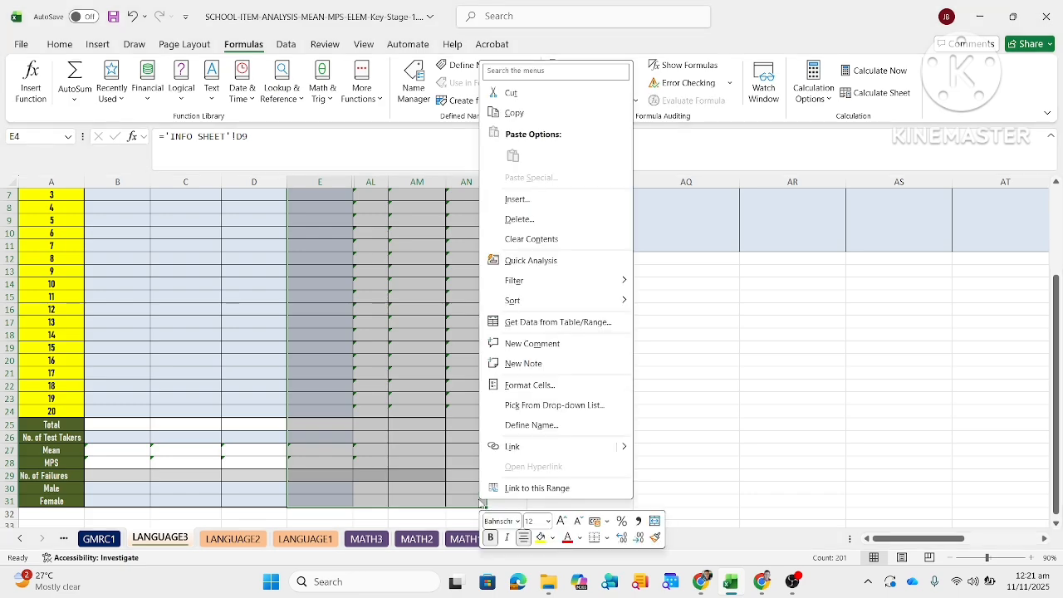
pyautogui.click(544, 393)
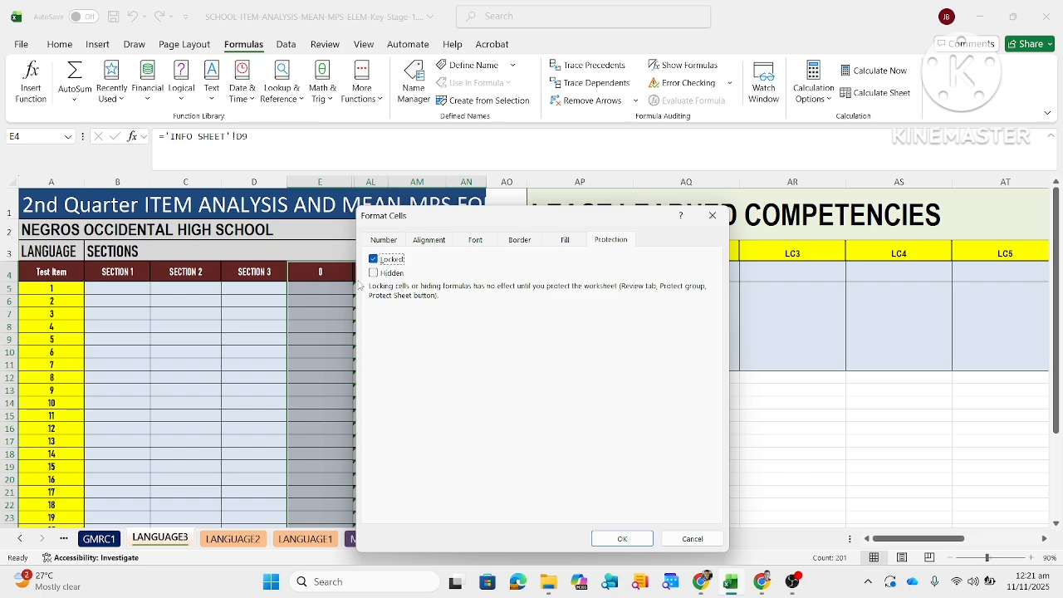
pyautogui.click(636, 541)
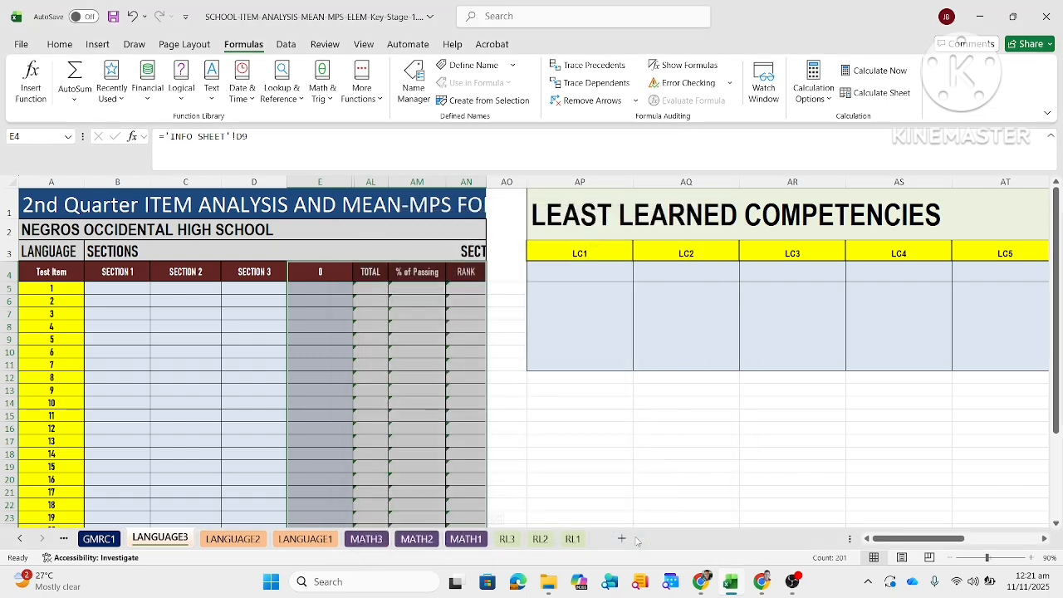
# Look over the rest of the LANGUAGE3 table down to its summary rows, from Total to the Male and Female failure counts.
pyautogui.click(567, 463)
pyautogui.press('Down')
pyautogui.press('Down')
pyautogui.press('Down')
pyautogui.press('Down')
pyautogui.press('Down')
pyautogui.press('Down')
pyautogui.press('Down')
pyautogui.press('Down')
pyautogui.press('Down')
pyautogui.press('Down')
pyautogui.press('Down')
pyautogui.press('Down')
pyautogui.press('Down')
pyautogui.press('Down')
pyautogui.press('Down')
pyautogui.press('Down')
pyautogui.press('Down')
pyautogui.press('Down')
pyautogui.press('Down')
pyautogui.press('Down')
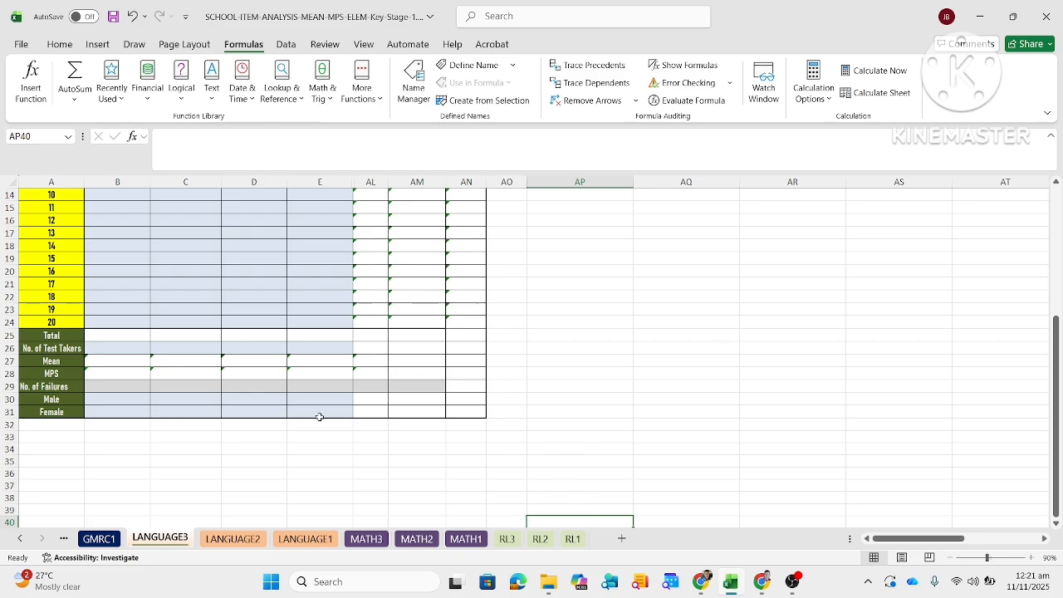
# Check the cell protection options of the test item score cells B5:D24 for the three named sections.
pyautogui.moveTo(334, 412); pyautogui.dragTo(263, 471)
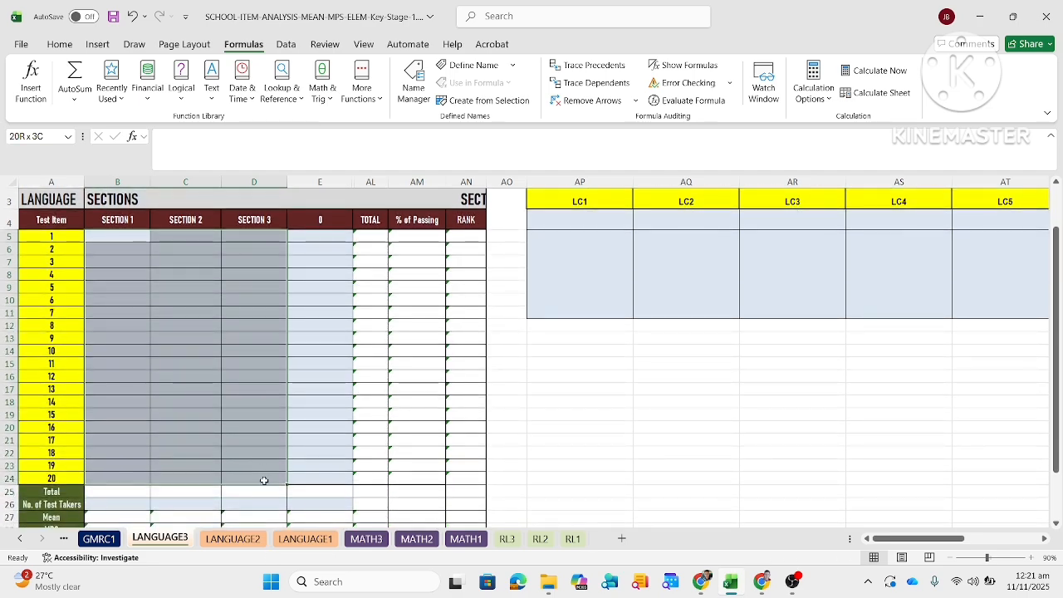
pyautogui.moveTo(263, 479); pyautogui.dragTo(264, 481)
pyautogui.rightClick(264, 481)
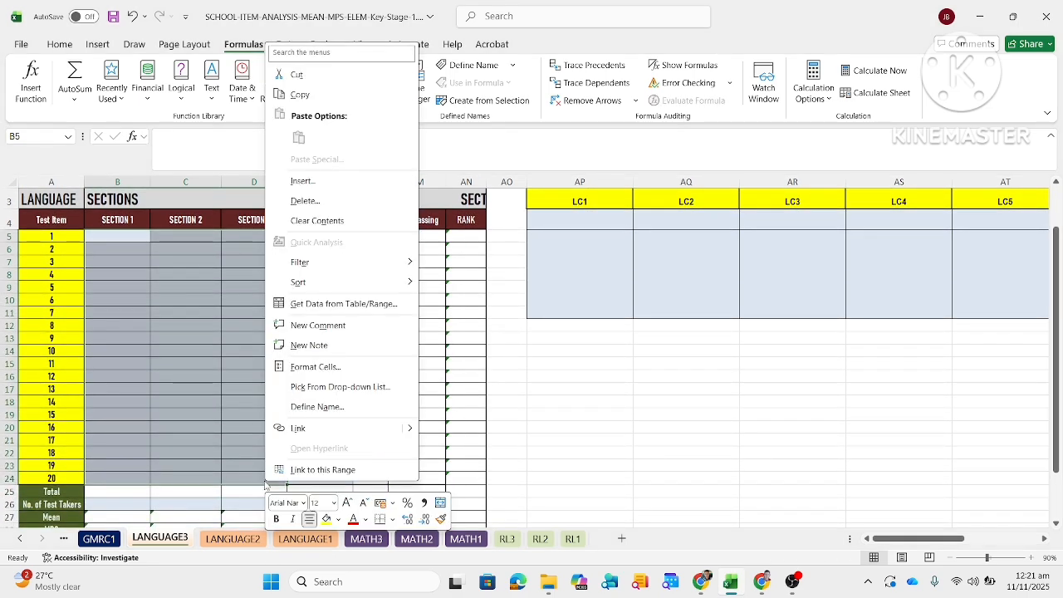
pyautogui.click(350, 373)
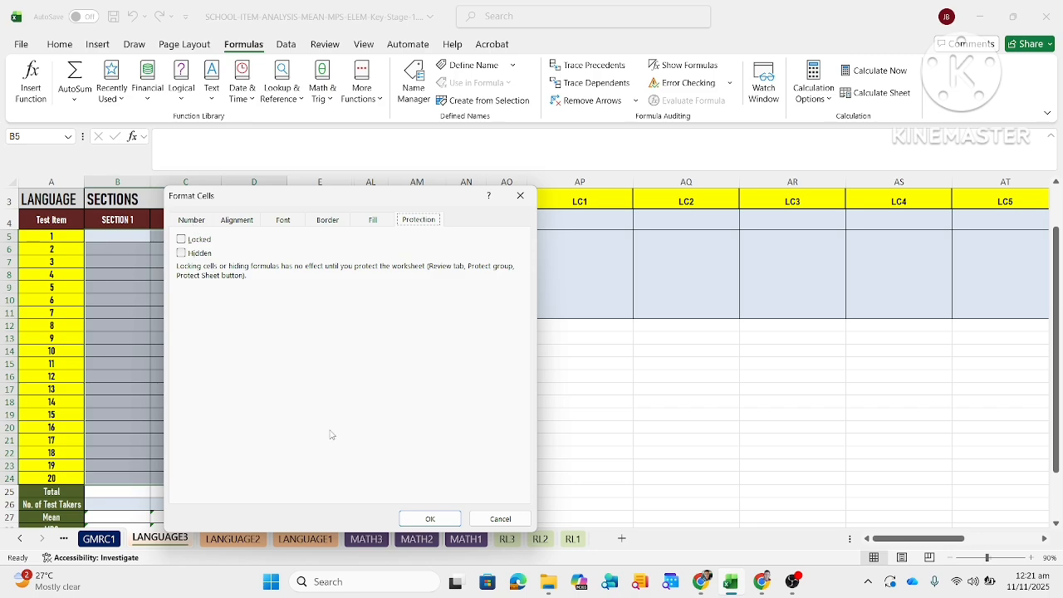
pyautogui.click(403, 517)
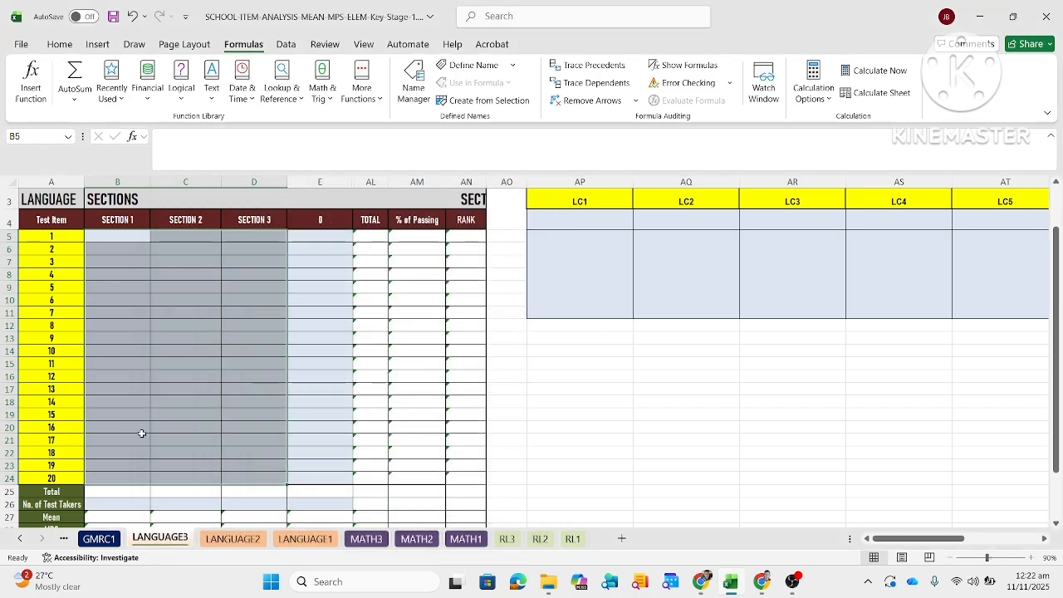
# Check the cell protection options of the Total row cells B25:E25.
pyautogui.click(121, 490)
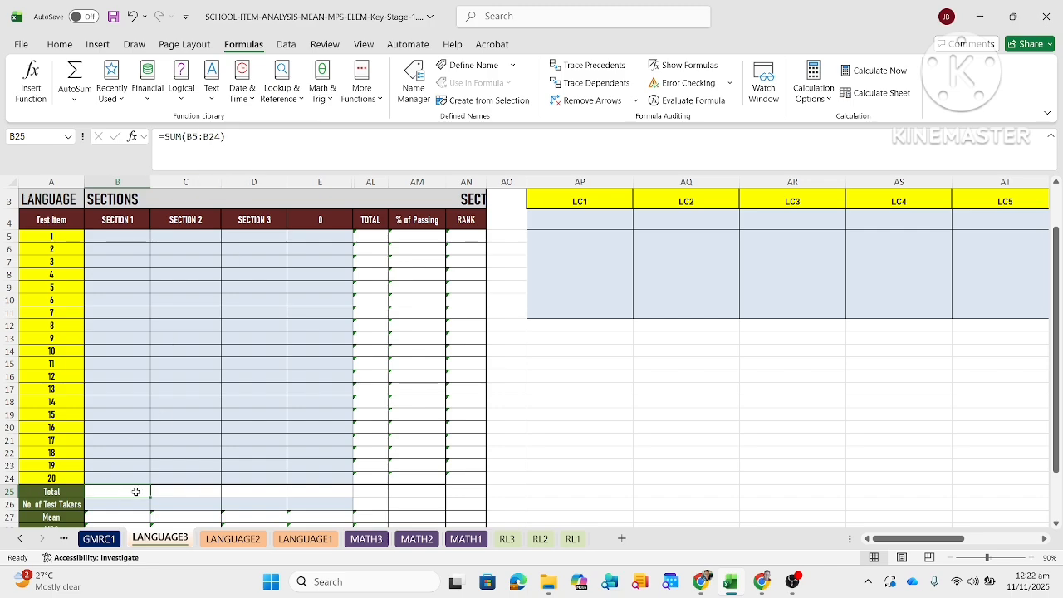
pyautogui.moveTo(136, 492)
pyautogui.mouseDown()
pyautogui.moveTo(323, 493)
pyautogui.moveTo(106, 488)
pyautogui.moveTo(299, 491)
pyautogui.mouseUp()
pyautogui.rightClick(299, 491)
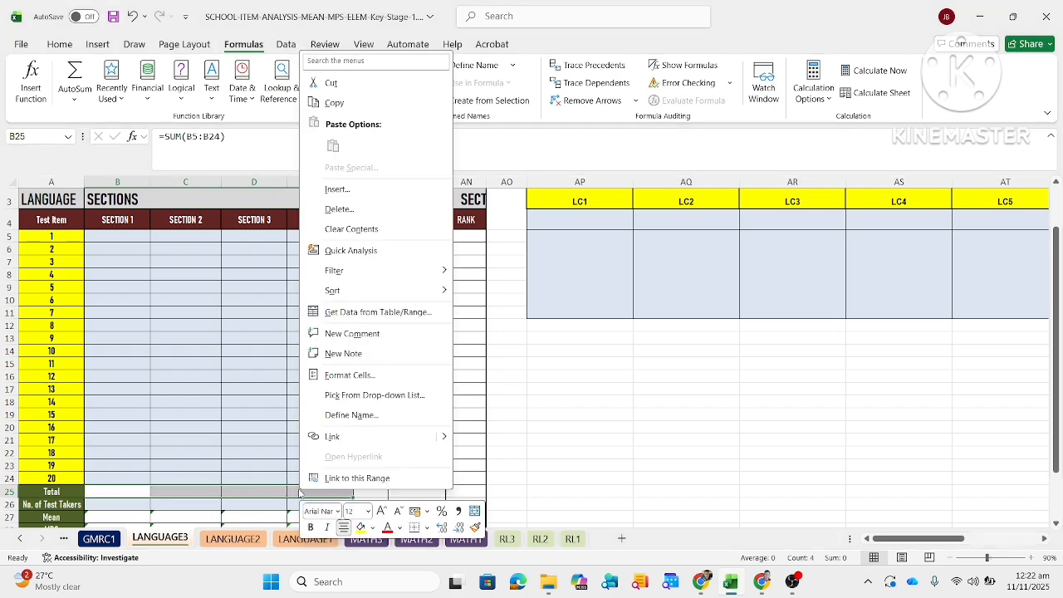
pyautogui.click(349, 374)
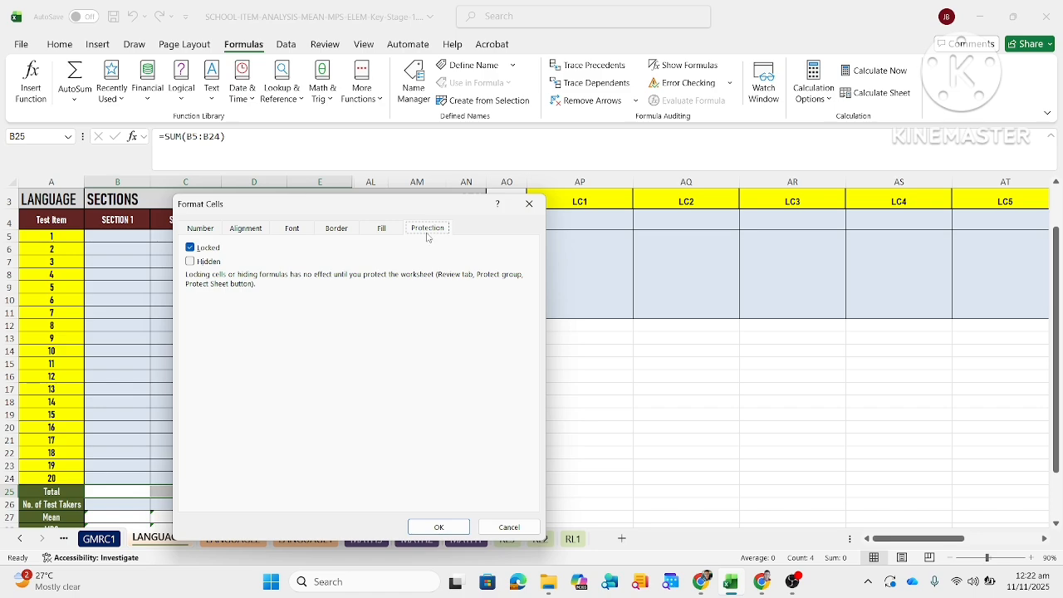
pyautogui.click(423, 527)
# Check the cell protection options of the No. of Test Takers cells B26:E26.
pyautogui.moveTo(100, 505); pyautogui.dragTo(332, 503)
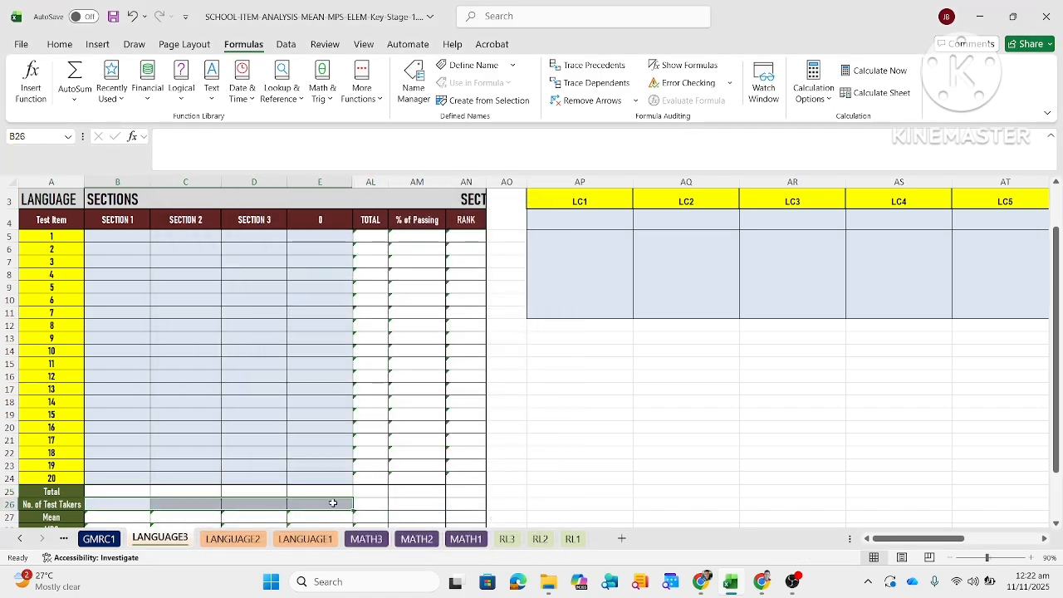
pyautogui.rightClick(322, 504)
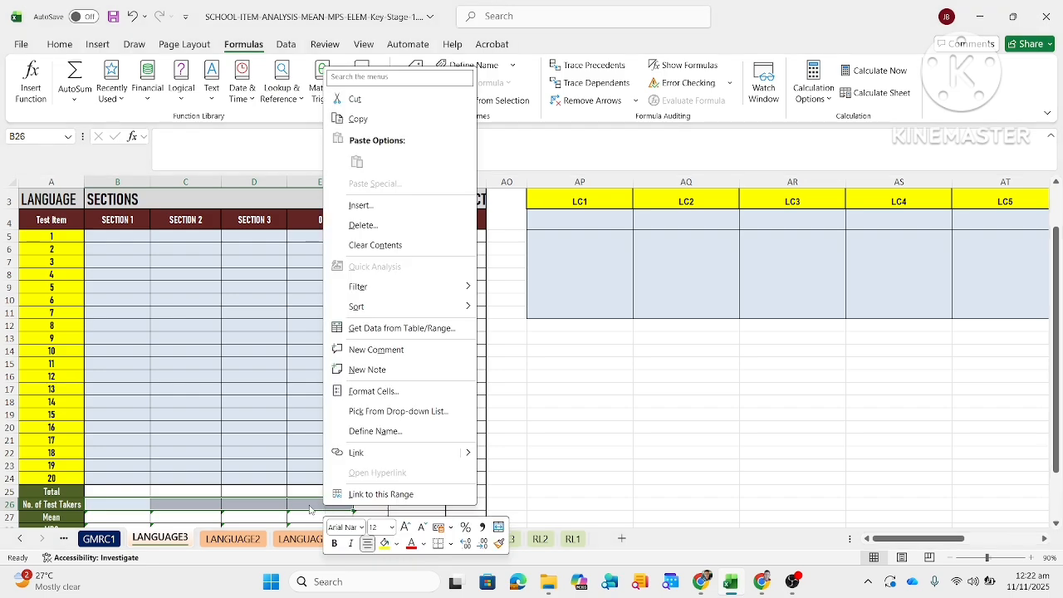
pyautogui.click(120, 503)
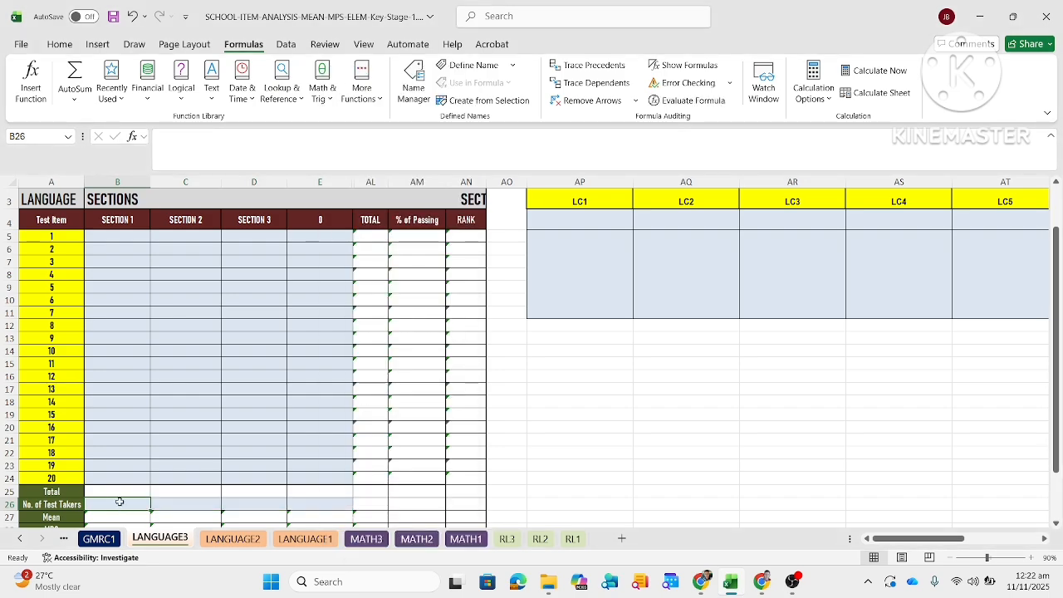
pyautogui.moveTo(119, 503); pyautogui.dragTo(322, 506)
pyautogui.rightClick(327, 504)
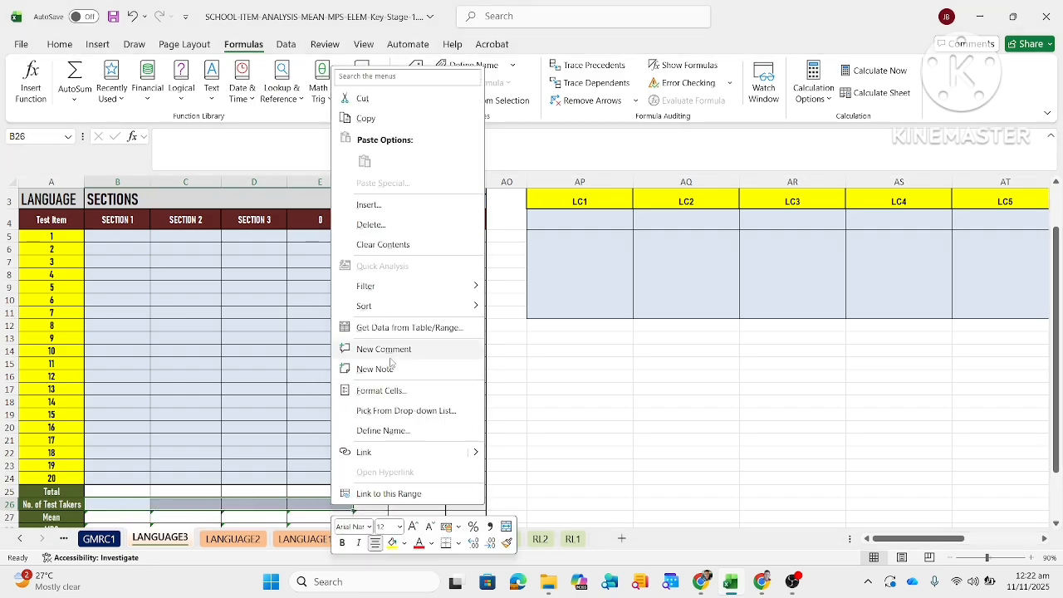
pyautogui.click(415, 394)
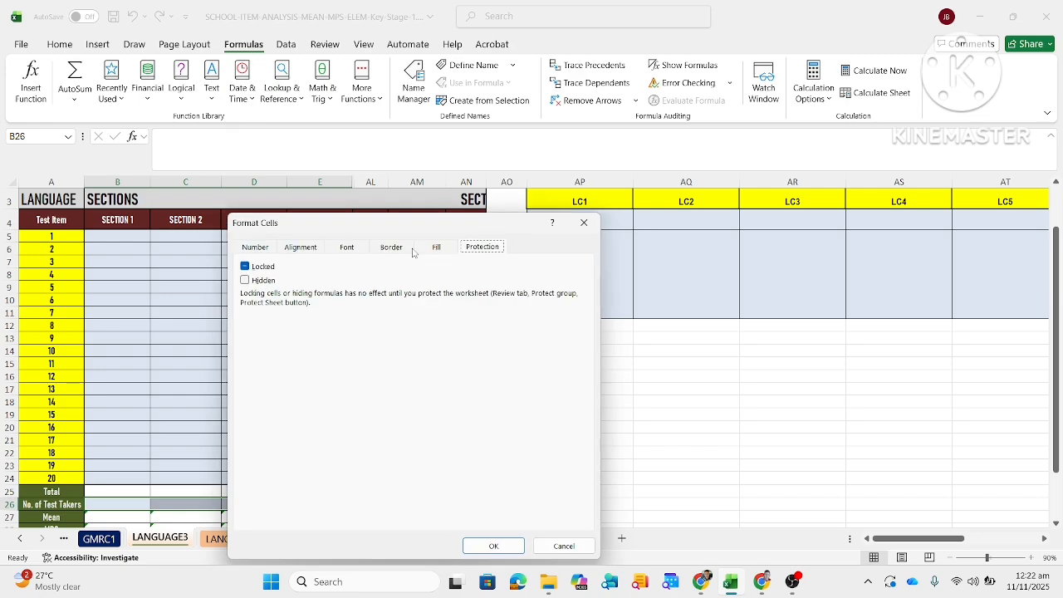
pyautogui.click(493, 544)
# Examine the formulas and cell protection options of the Mean and MPS cells B27:E28.
pyautogui.click(105, 516)
pyautogui.scroll(-1, 106, 516)
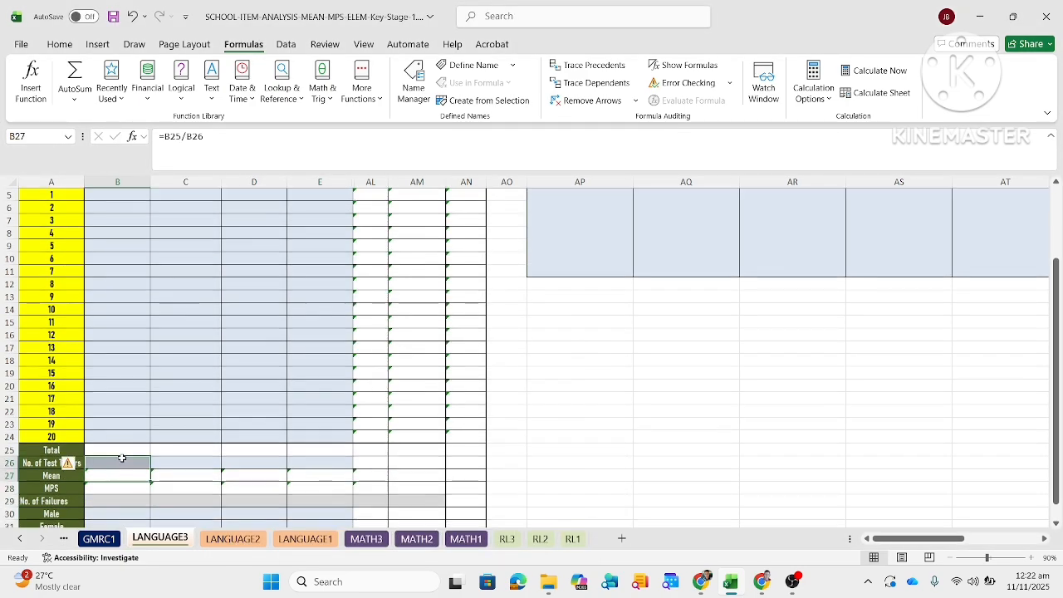
pyautogui.click(120, 489)
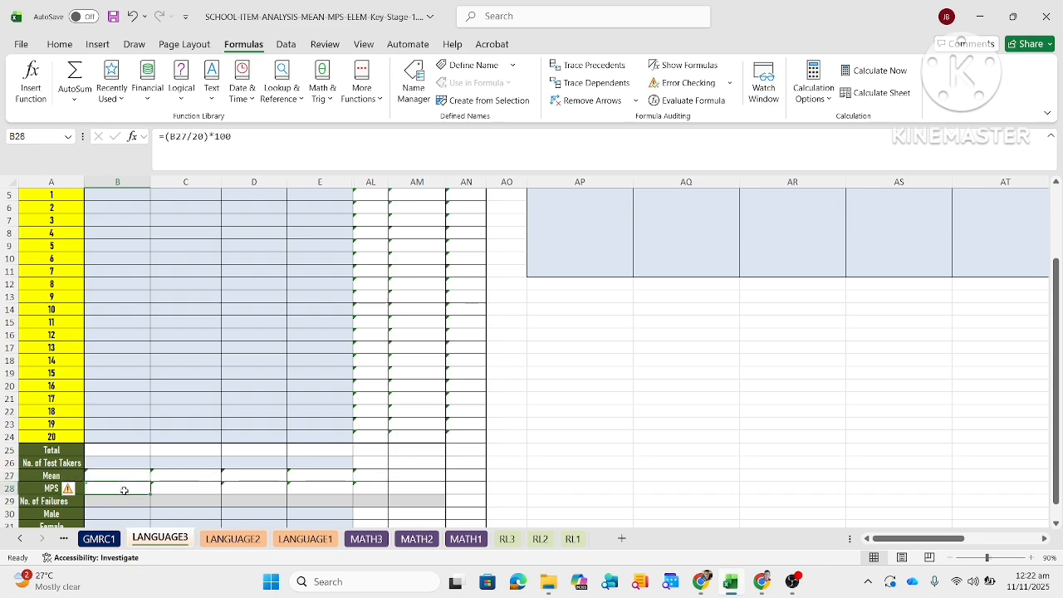
pyautogui.moveTo(104, 475); pyautogui.dragTo(317, 489)
pyautogui.rightClick(317, 489)
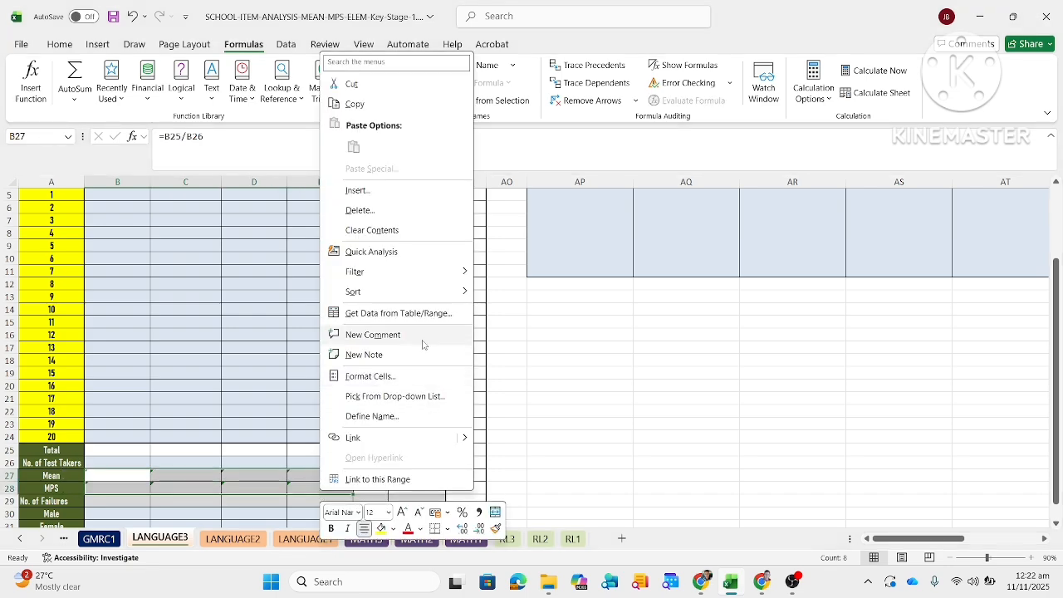
pyautogui.click(385, 382)
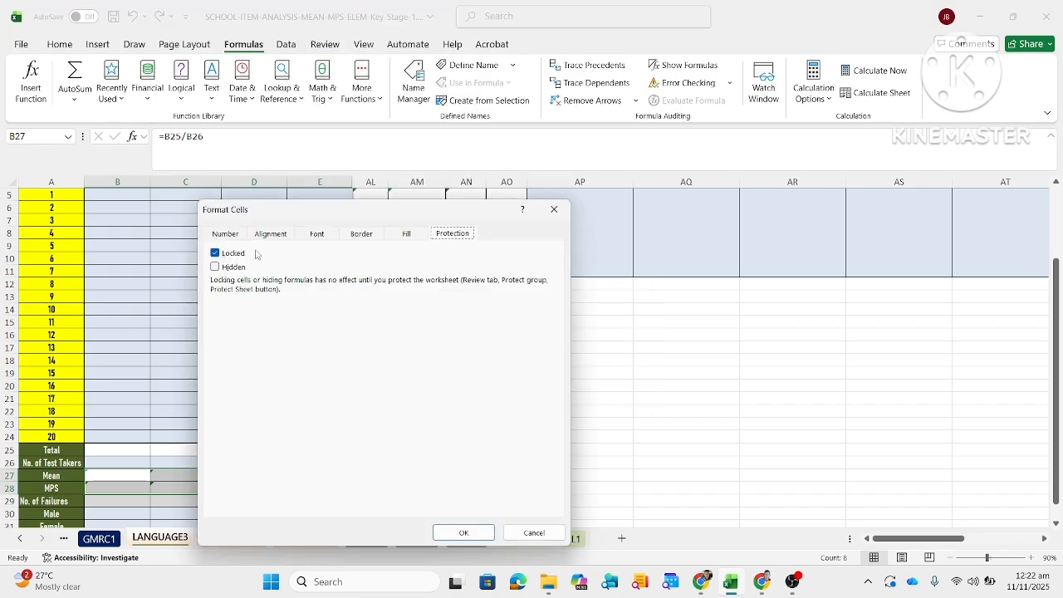
pyautogui.click(533, 532)
# Unlock the No. of Failures cells B29:E29 in their cell protection options.
pyautogui.click(106, 499)
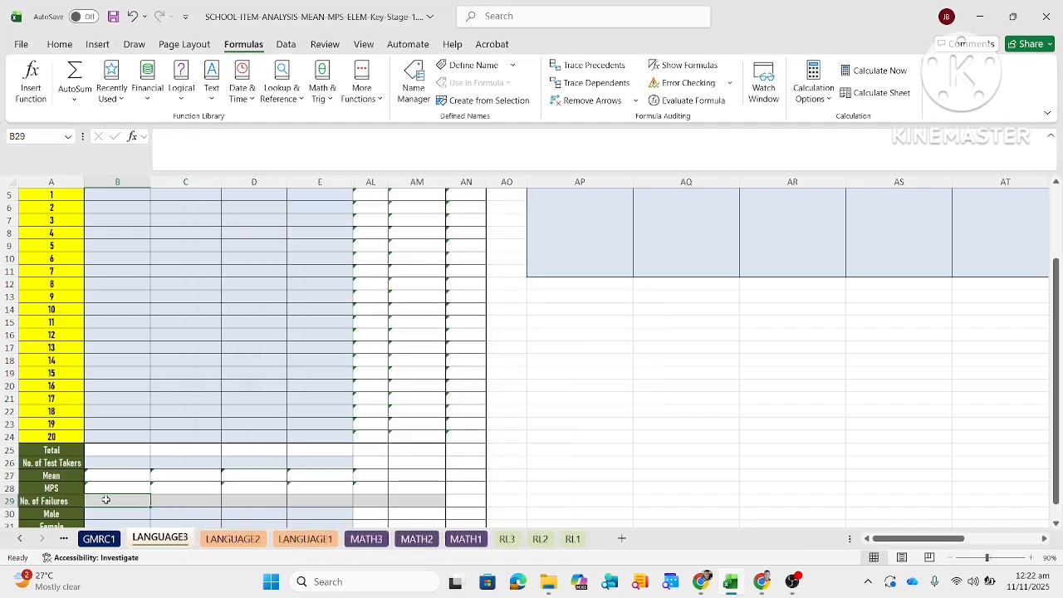
pyautogui.moveTo(106, 499); pyautogui.dragTo(327, 498)
pyautogui.rightClick(328, 499)
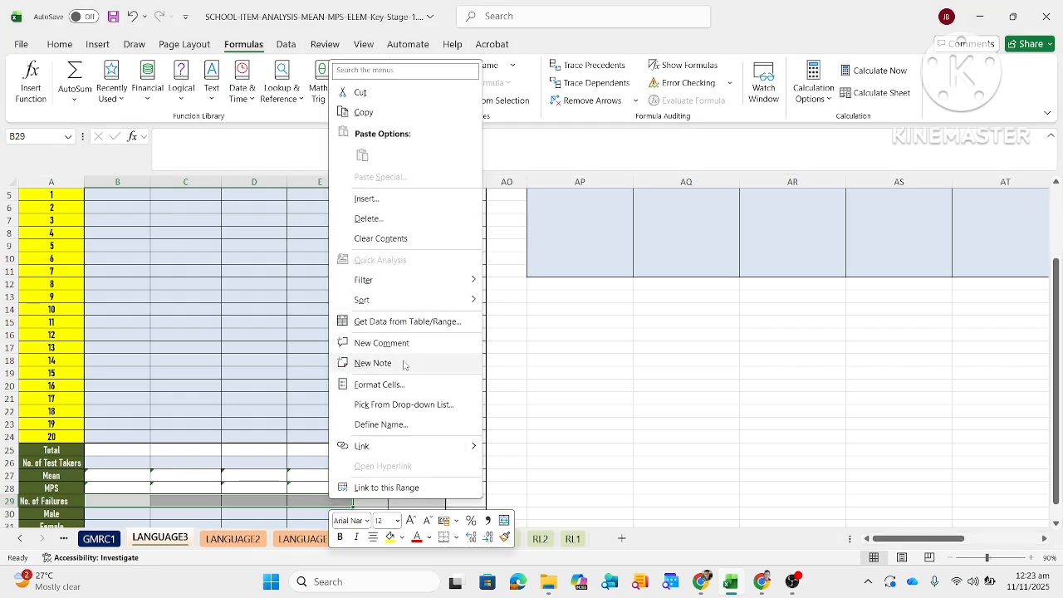
pyautogui.click(408, 393)
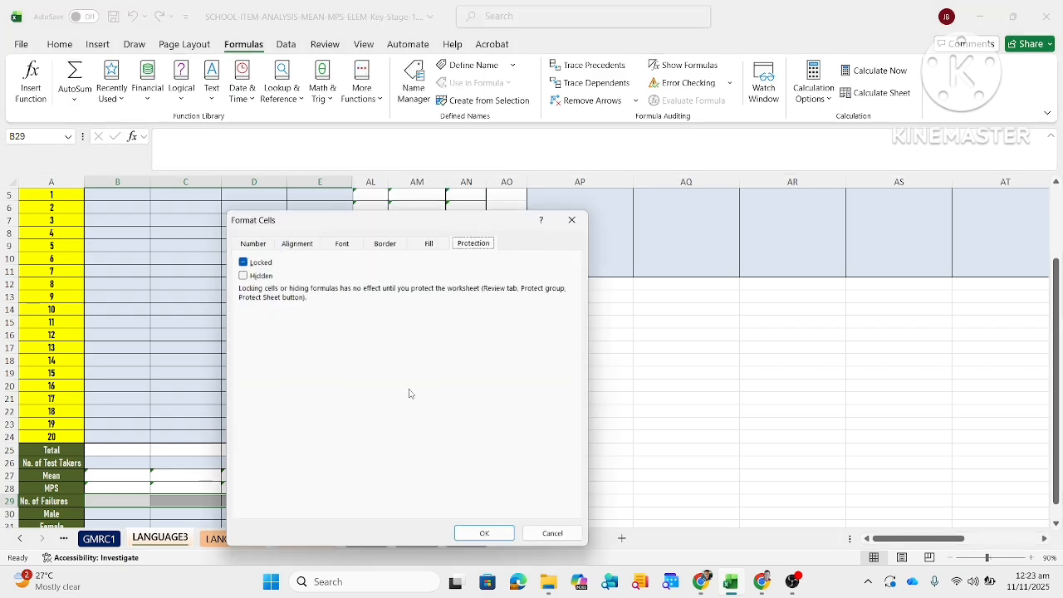
pyautogui.click(263, 262)
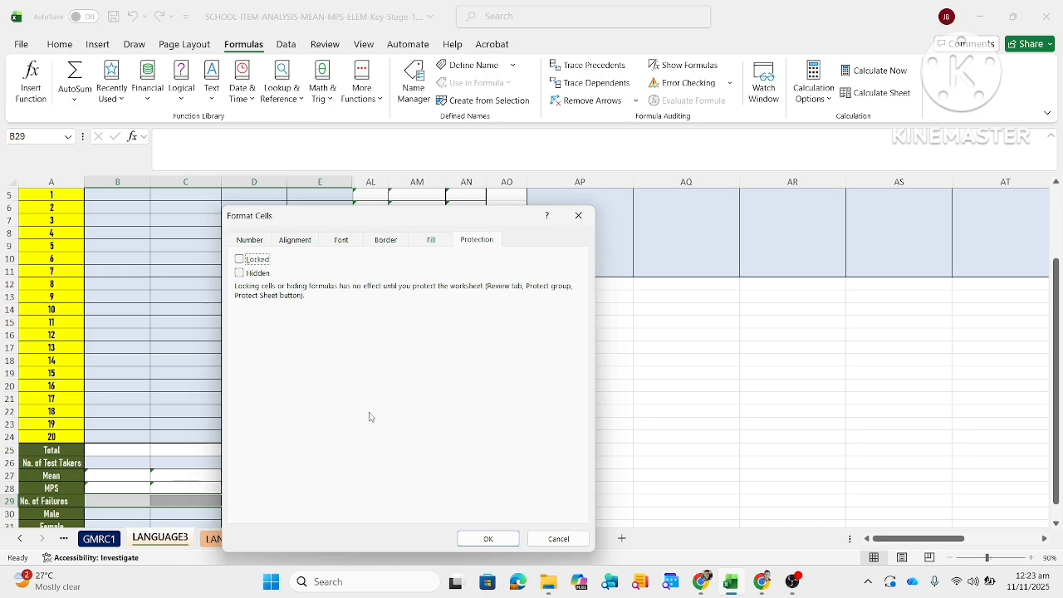
pyautogui.click(488, 537)
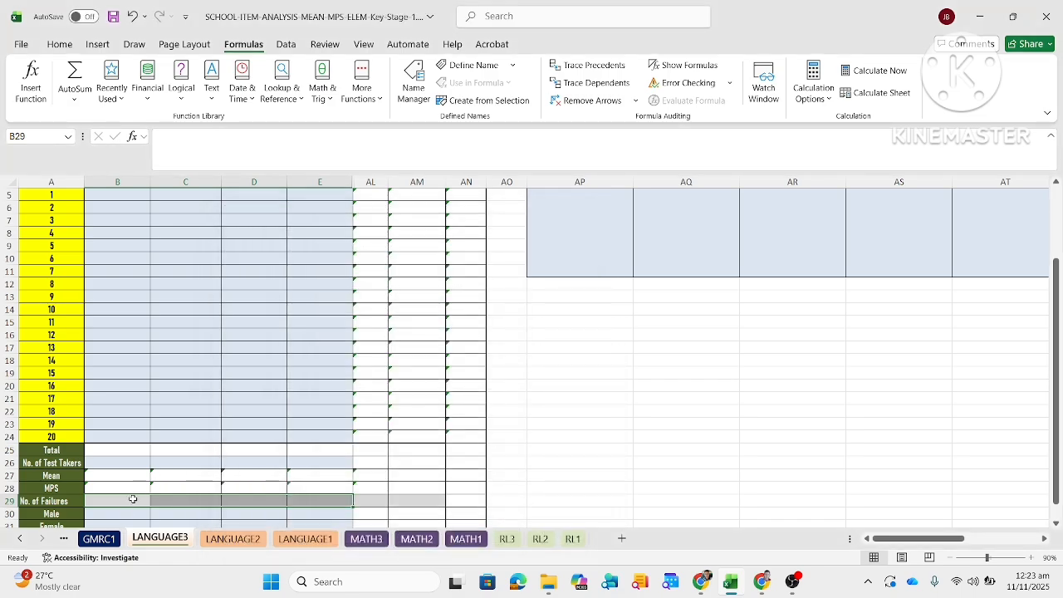
# Inspect the Male and Female failure cells and the Mean and Total formulas in the summary rows.
pyautogui.click(117, 511)
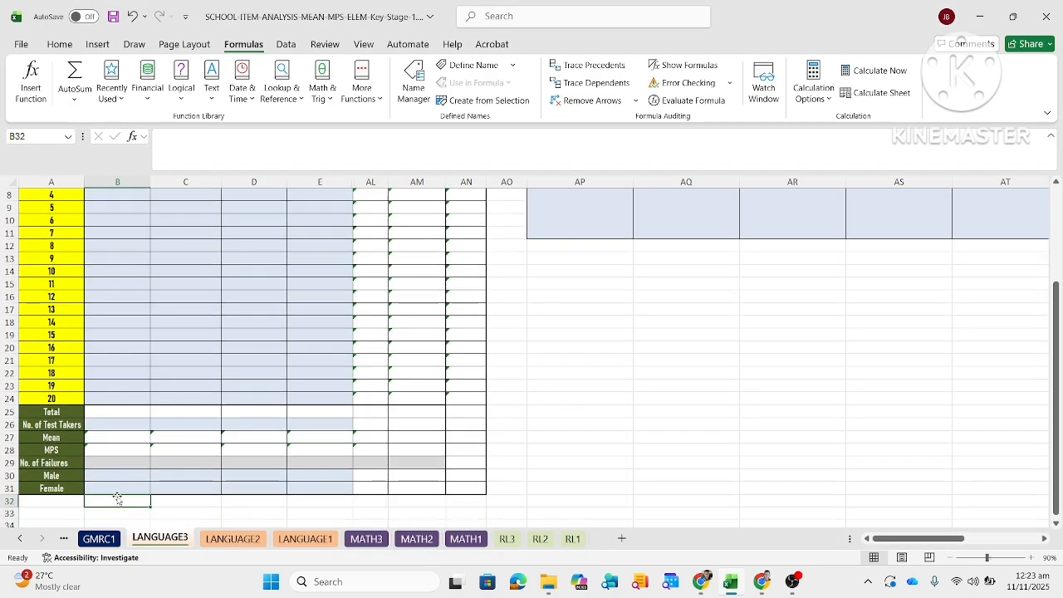
pyautogui.click(130, 472)
pyautogui.click(304, 490)
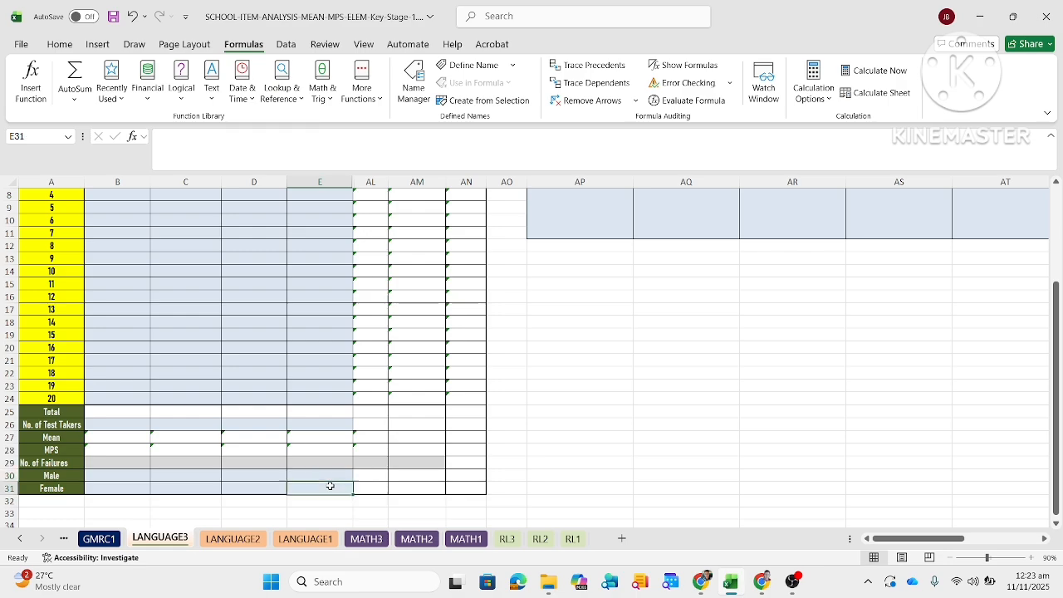
pyautogui.click(332, 475)
pyautogui.click(254, 475)
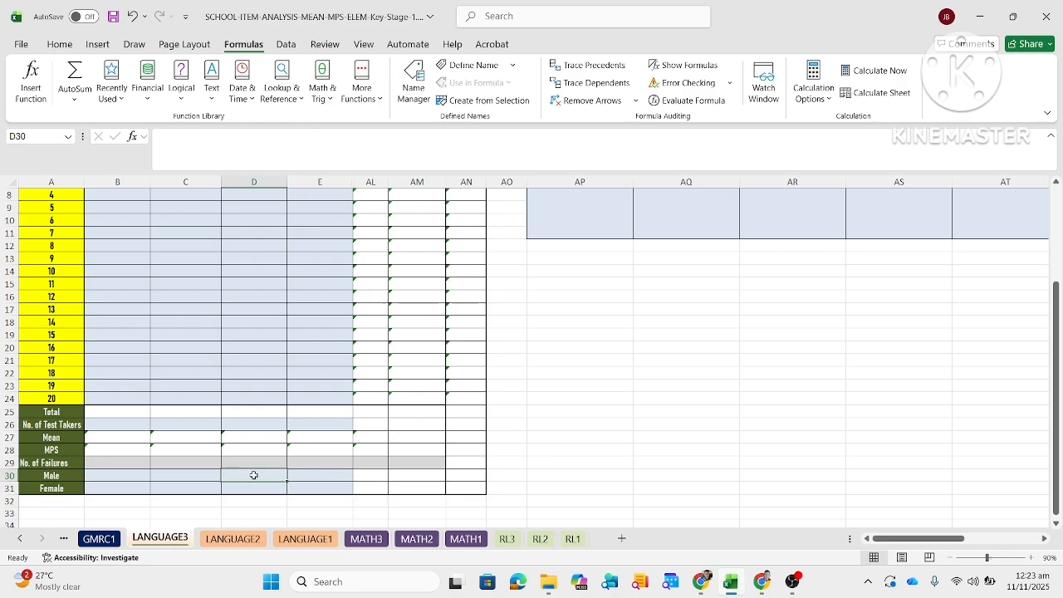
pyautogui.click(201, 475)
pyautogui.click(137, 475)
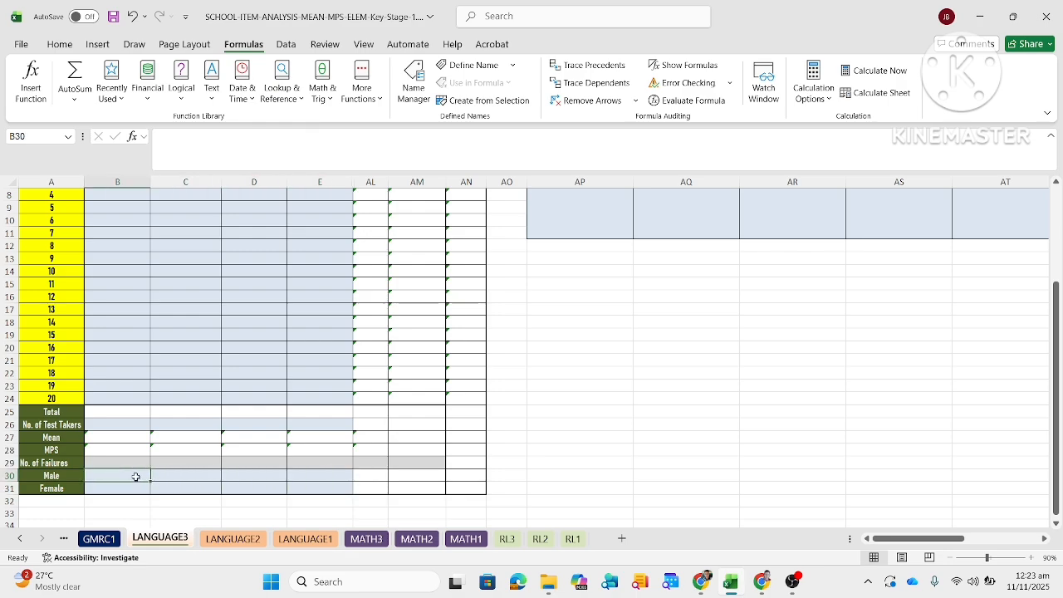
pyautogui.click(132, 436)
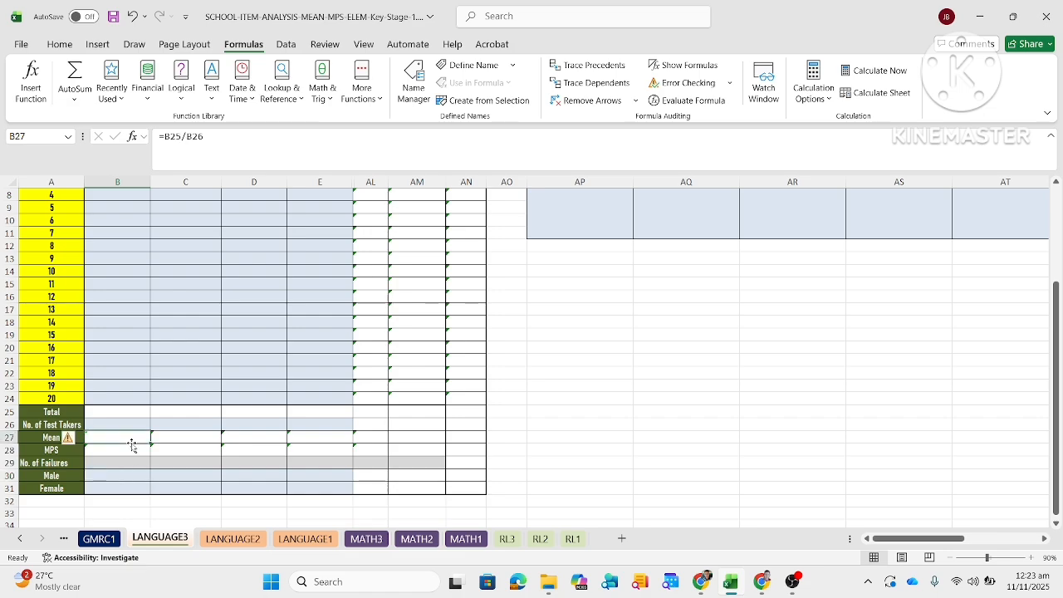
pyautogui.click(123, 412)
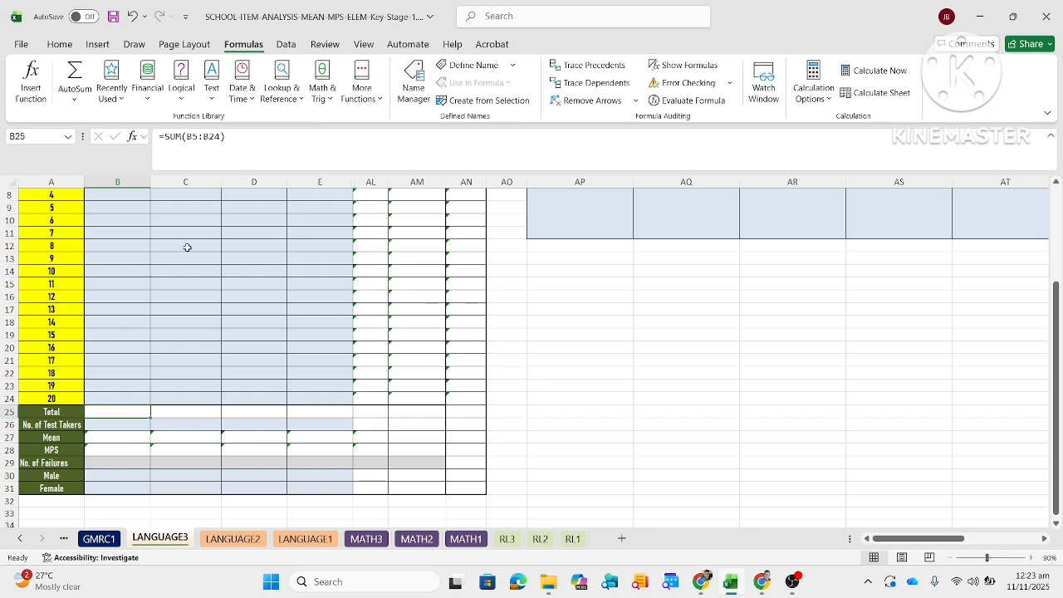
# Inspect the Total formulas in row 25 and the TOTAL and % of Passing formulas beside the item rows.
pyautogui.click(204, 408)
pyautogui.click(261, 412)
pyautogui.click(312, 412)
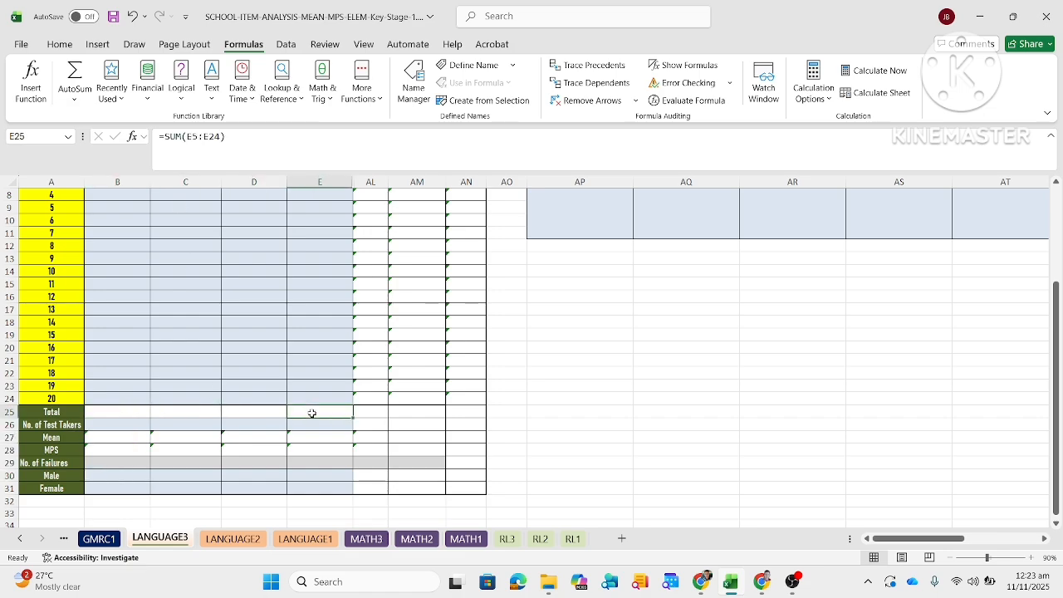
pyautogui.click(378, 413)
pyautogui.click(382, 397)
pyautogui.click(406, 398)
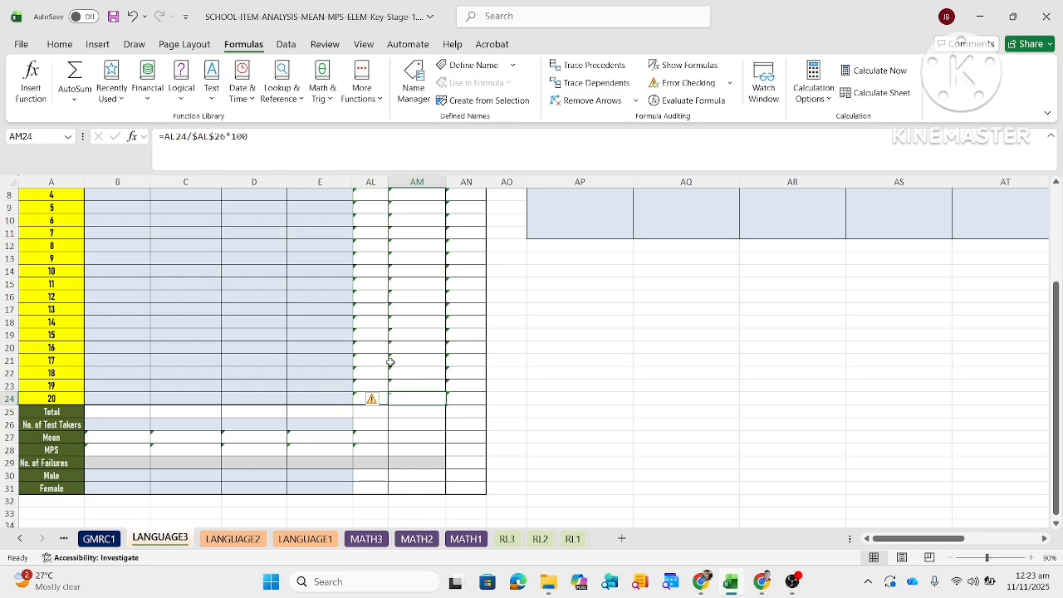
pyautogui.click(415, 361)
# Check the cell protection options of the Male and Female failure cells B30:D31.
pyautogui.moveTo(107, 478); pyautogui.dragTo(332, 484)
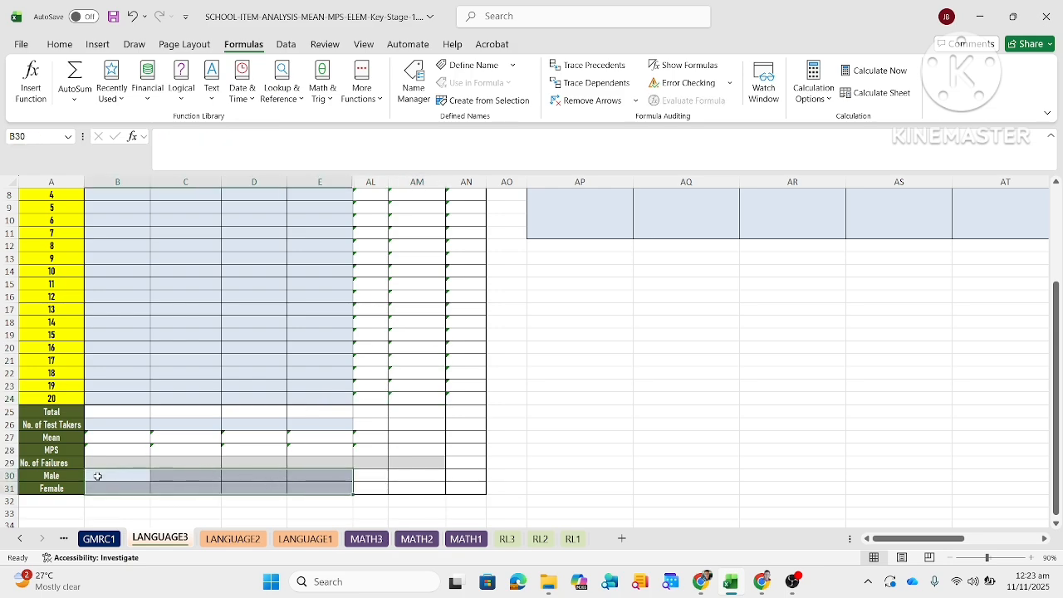
pyautogui.moveTo(94, 475); pyautogui.dragTo(258, 490)
pyautogui.rightClick(259, 490)
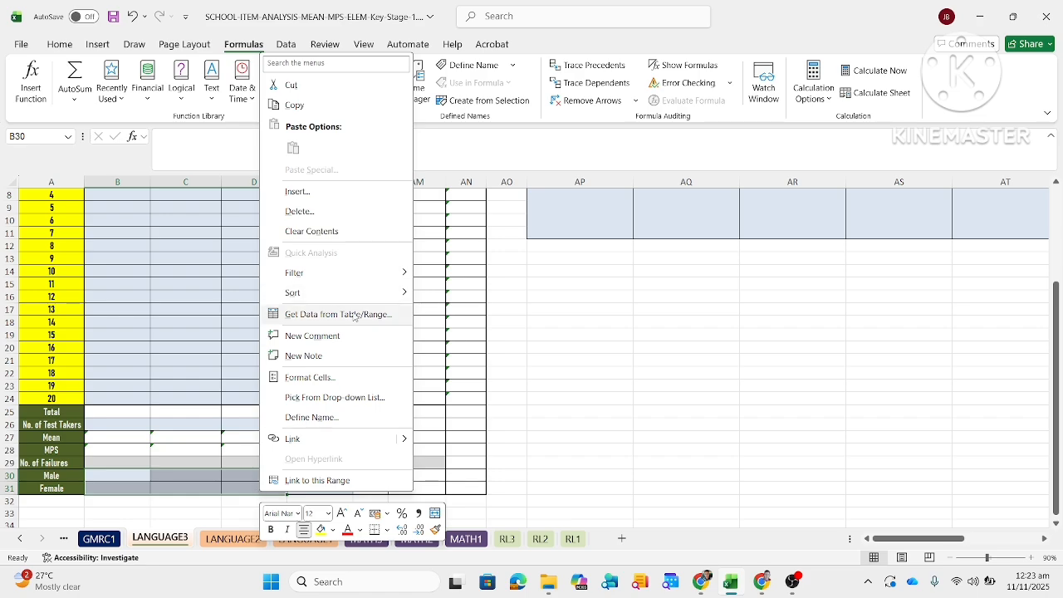
pyautogui.click(349, 378)
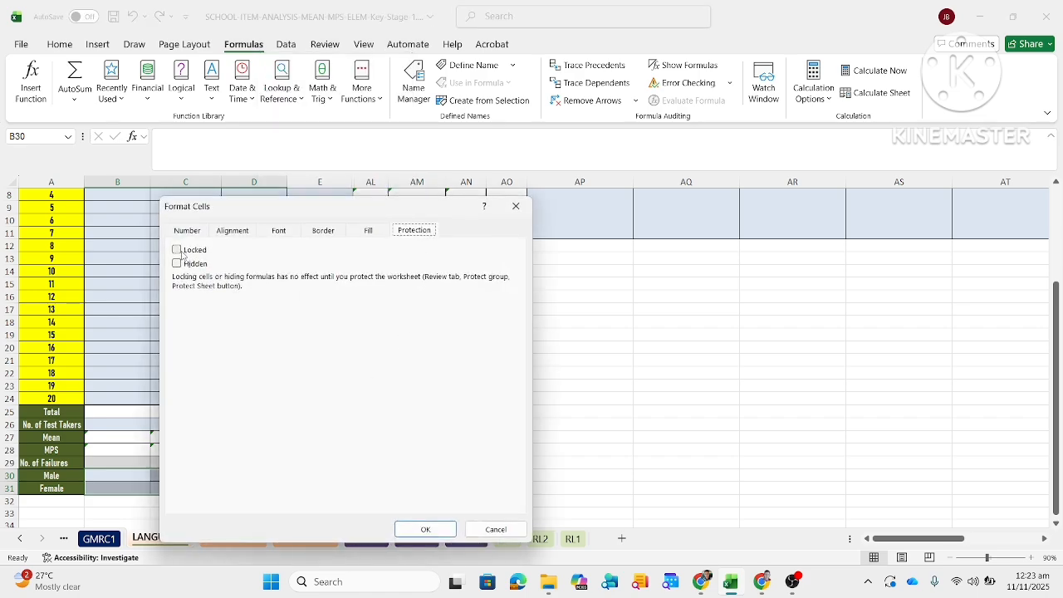
pyautogui.click(425, 528)
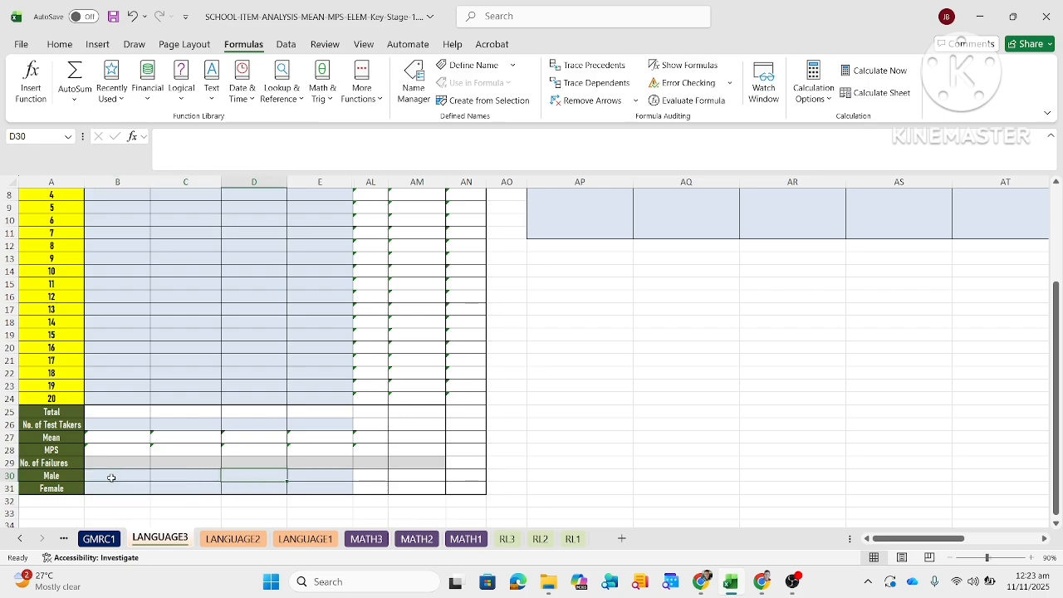
pyautogui.moveTo(329, 411); pyautogui.dragTo(324, 488)
pyautogui.rightClick(324, 488)
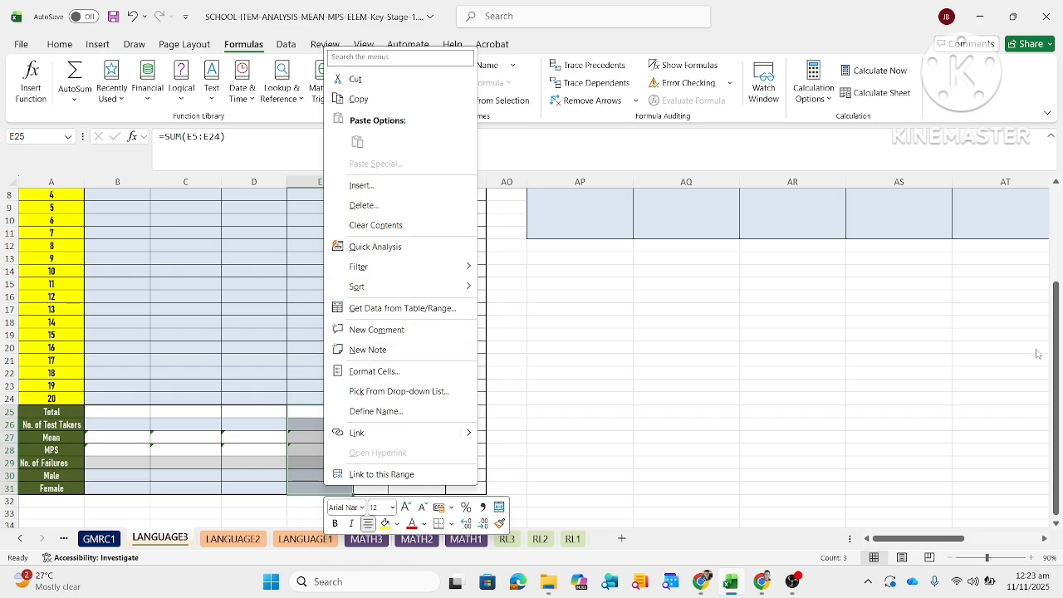
pyautogui.press('Escape')
pyautogui.click(327, 183)
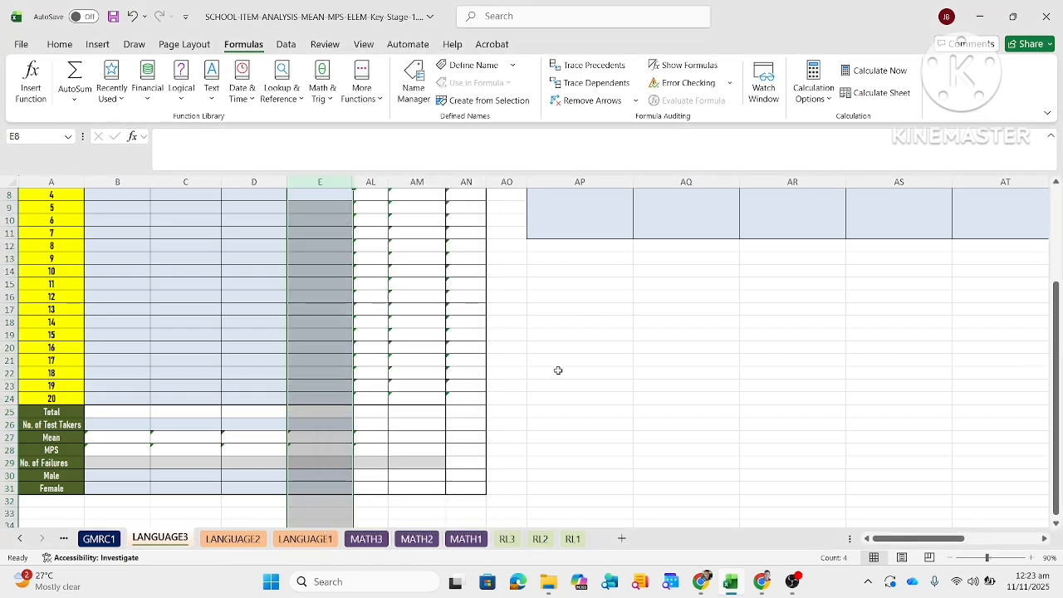
pyautogui.moveTo(1061, 357); pyautogui.dragTo(1059, 262)
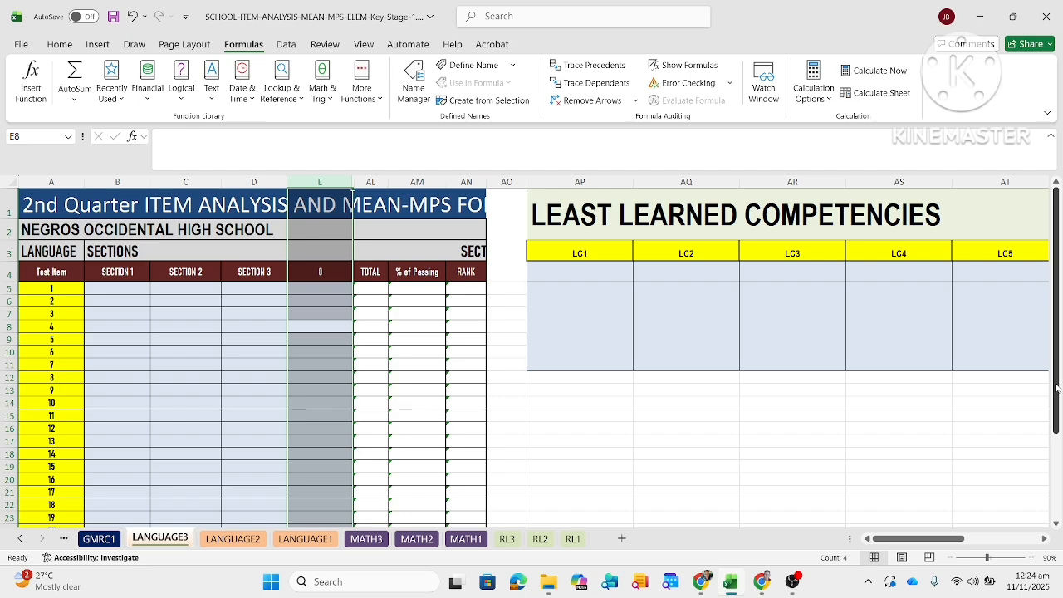
pyautogui.moveTo(1056, 387); pyautogui.dragTo(1057, 477)
pyautogui.click(320, 424)
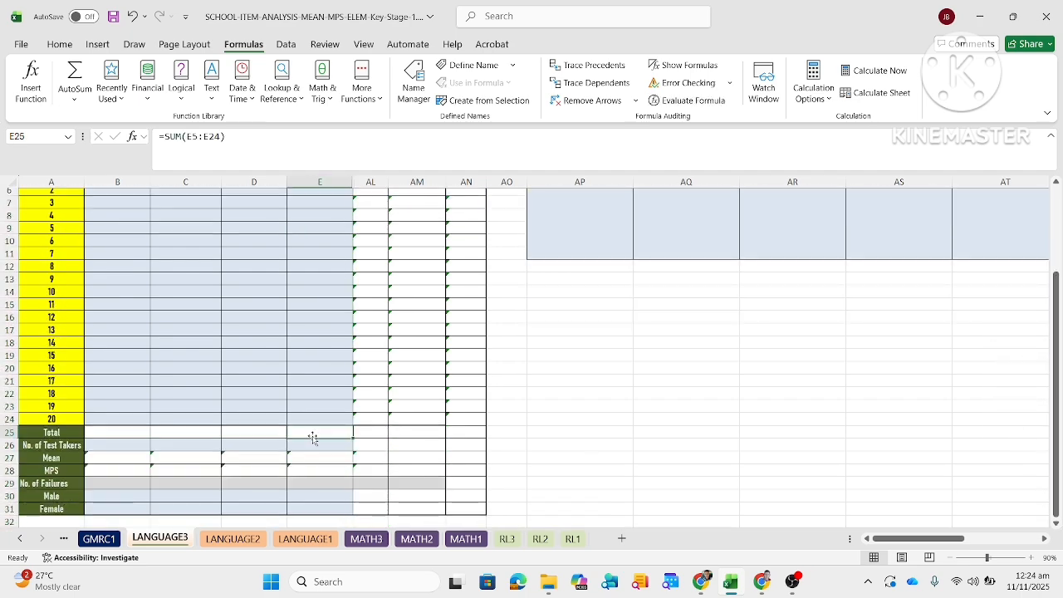
# Lock the unused section cells E5:E31 in their cell protection options.
pyautogui.moveTo(323, 509); pyautogui.dragTo(316, 284)
pyautogui.rightClick(316, 284)
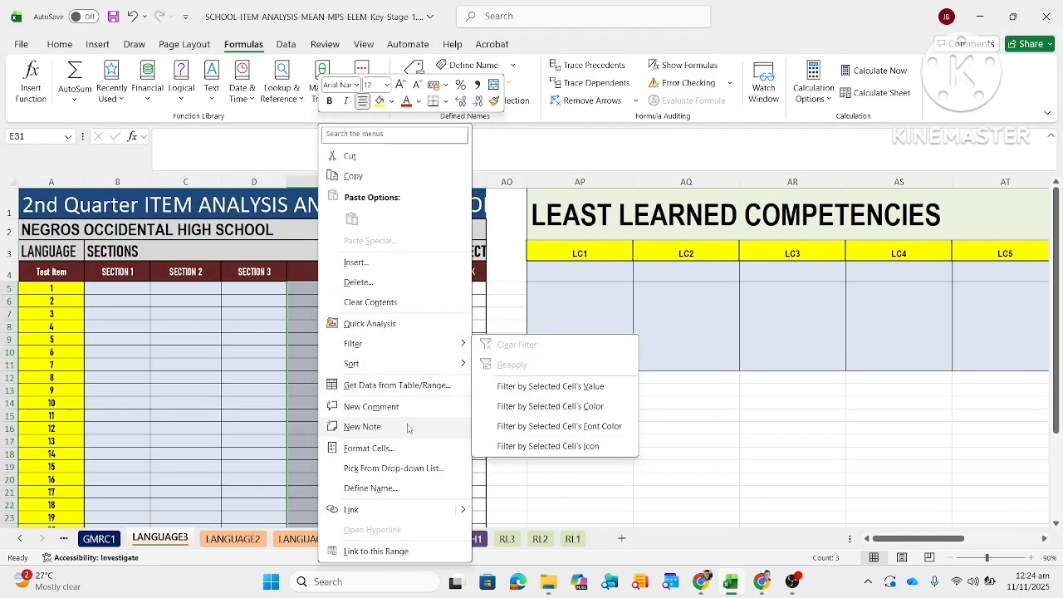
pyautogui.click(368, 447)
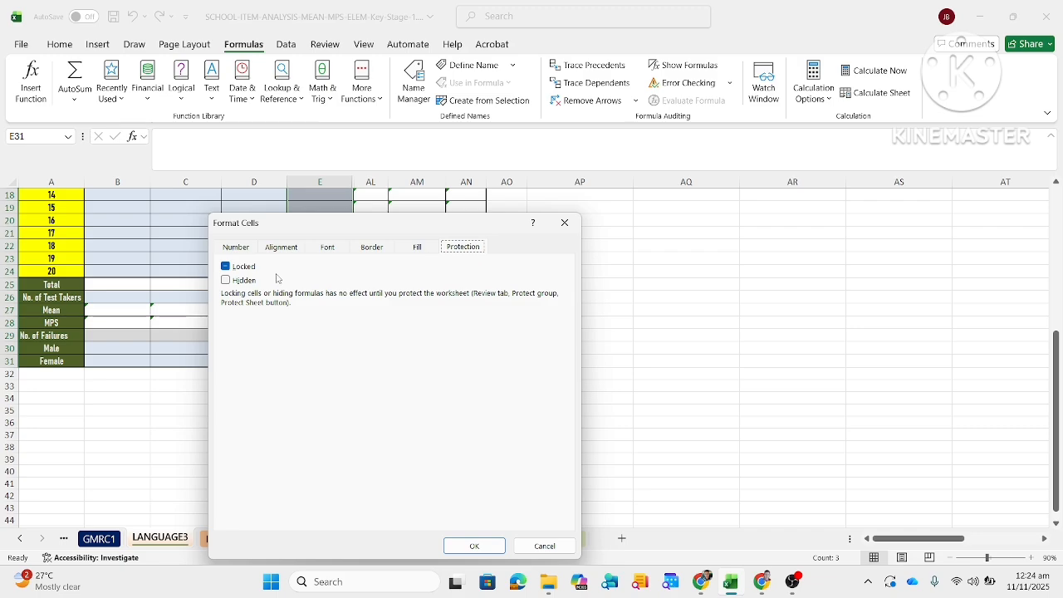
pyautogui.click(244, 267)
pyautogui.click(474, 545)
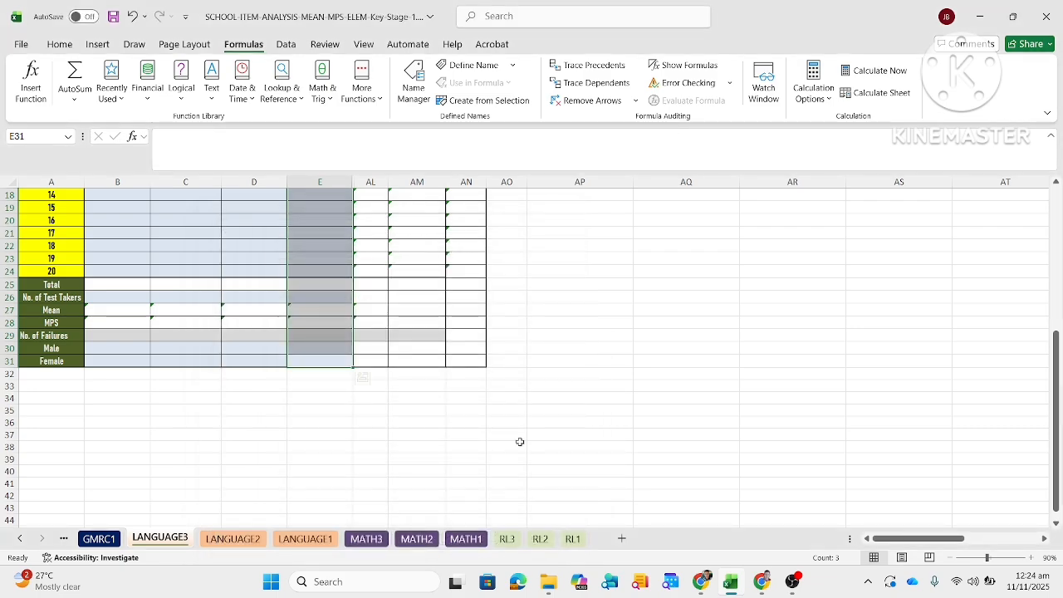
pyautogui.click(552, 396)
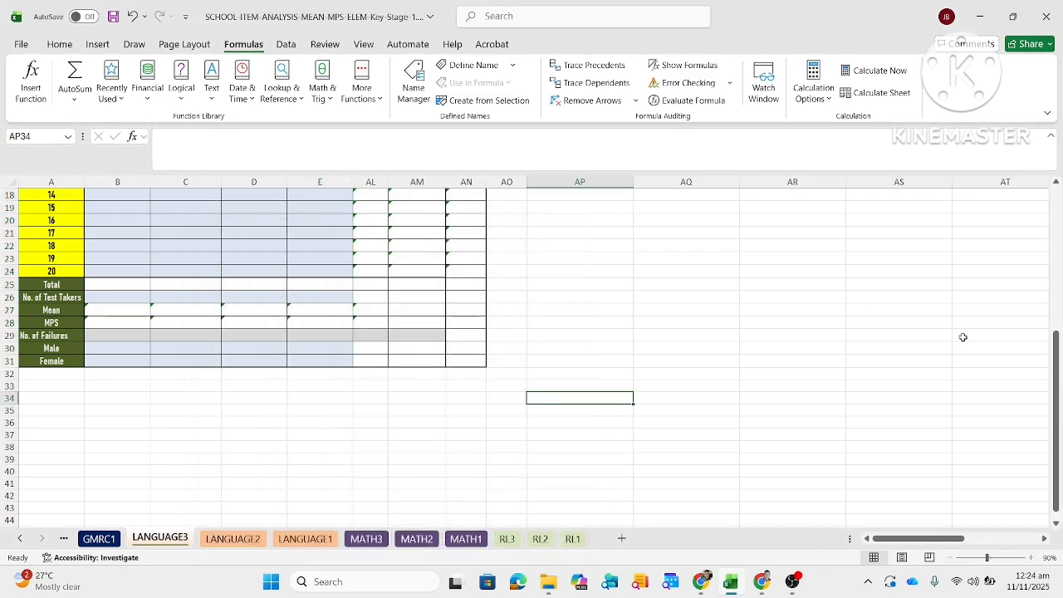
# Protect the LANGUAGE3 sheet with a password, allowing selection of locked and unlocked cells, and reenter the password to confirm.
pyautogui.moveTo(1056, 377); pyautogui.dragTo(1060, 242)
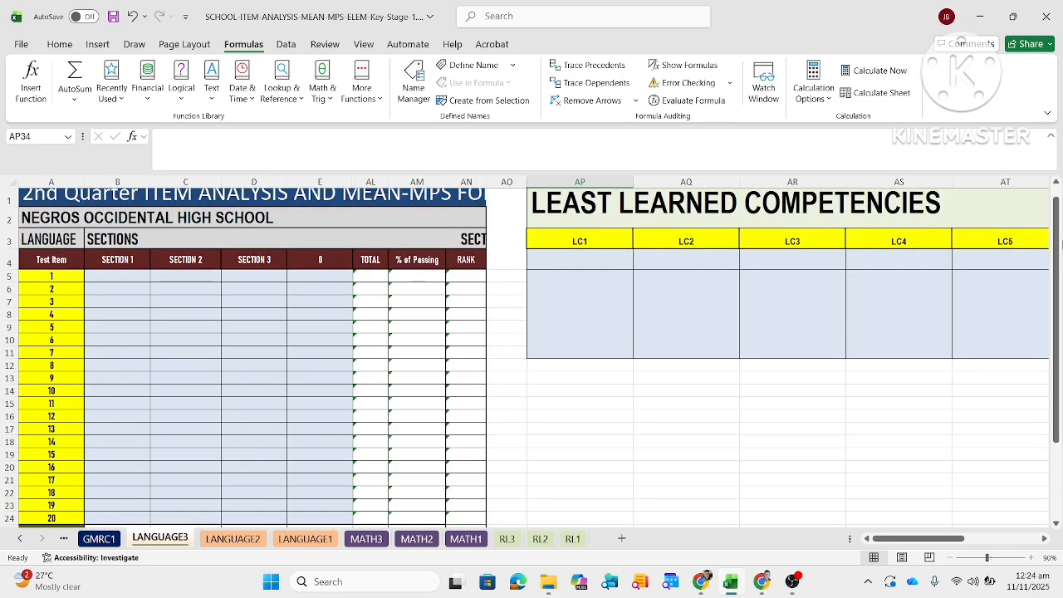
pyautogui.click(288, 312)
pyautogui.moveTo(1060, 352); pyautogui.dragTo(1060, 391)
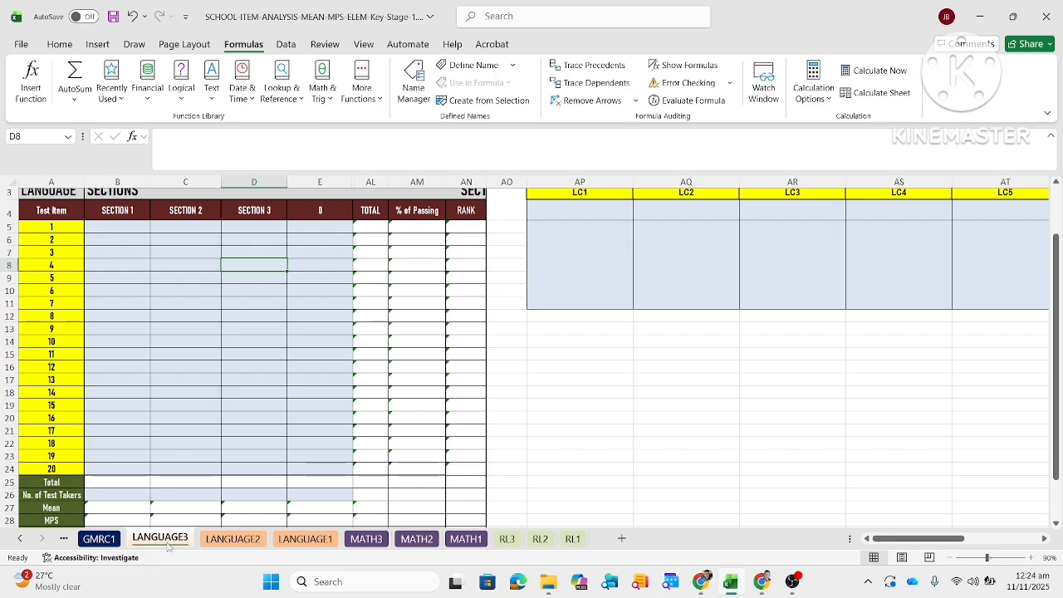
pyautogui.rightClick(167, 546)
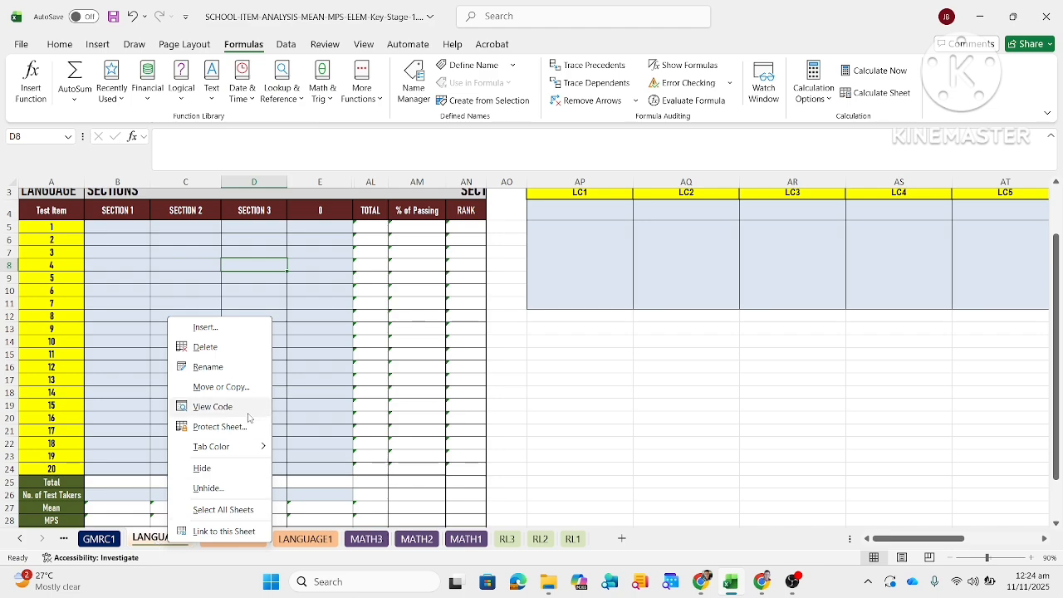
pyautogui.click(216, 426)
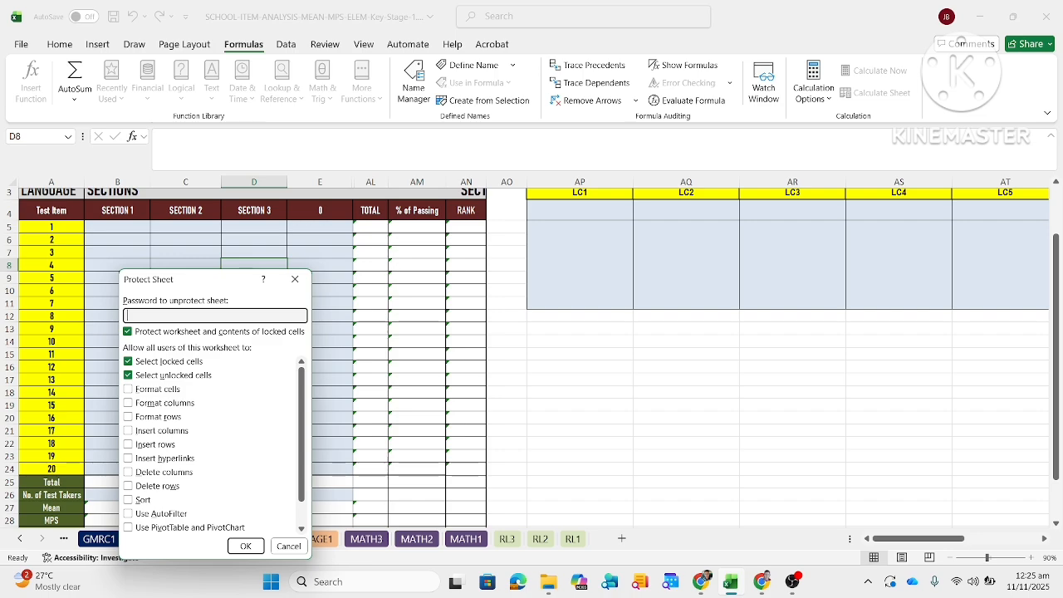
pyautogui.click(246, 546)
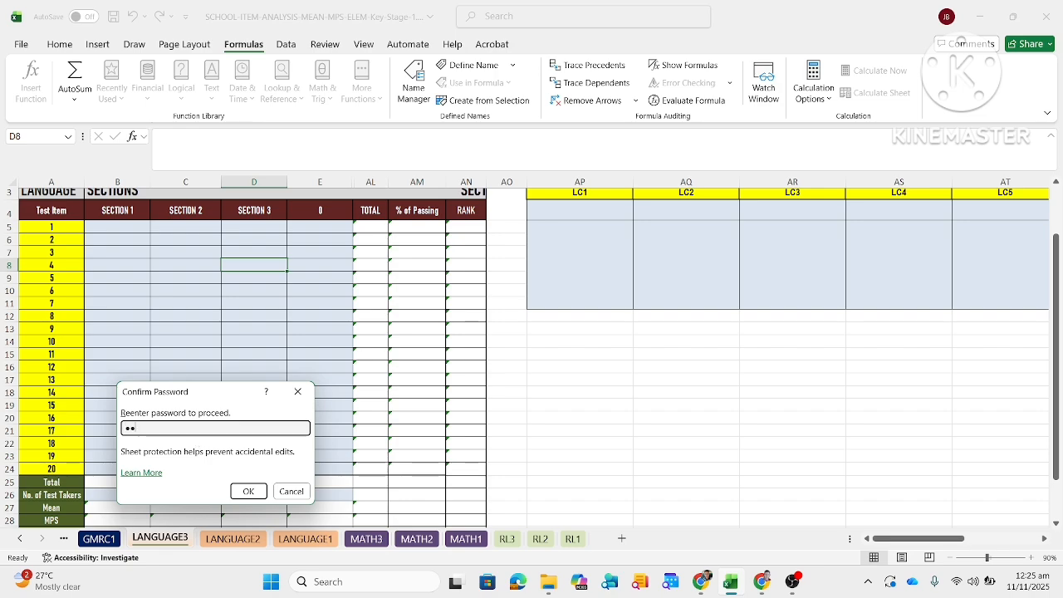
pyautogui.click(244, 492)
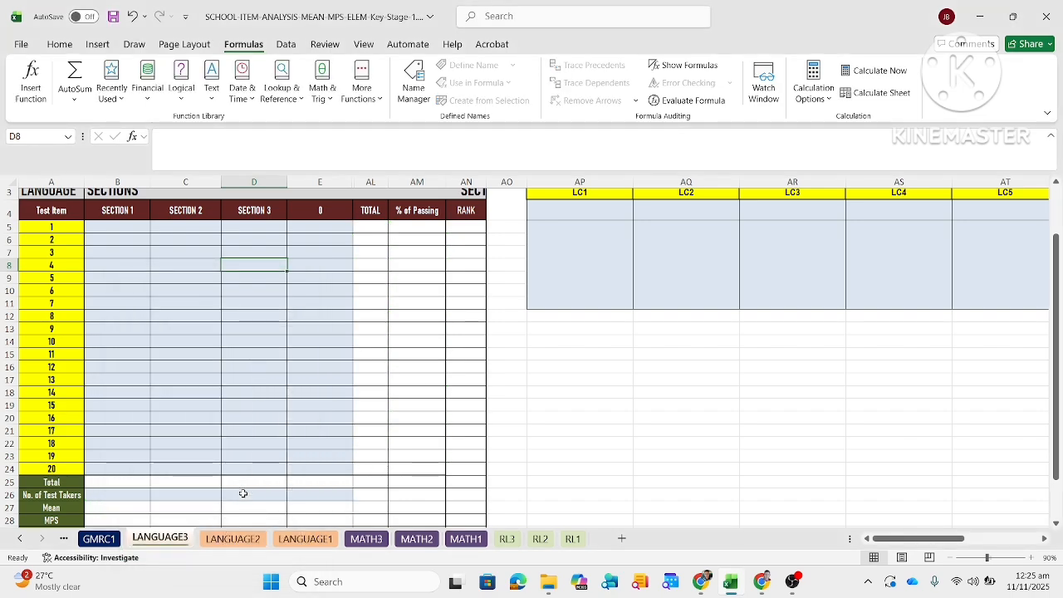
# Test the sheet protection by trying to edit the TOTAL formula in AL5.
pyautogui.click(443, 326)
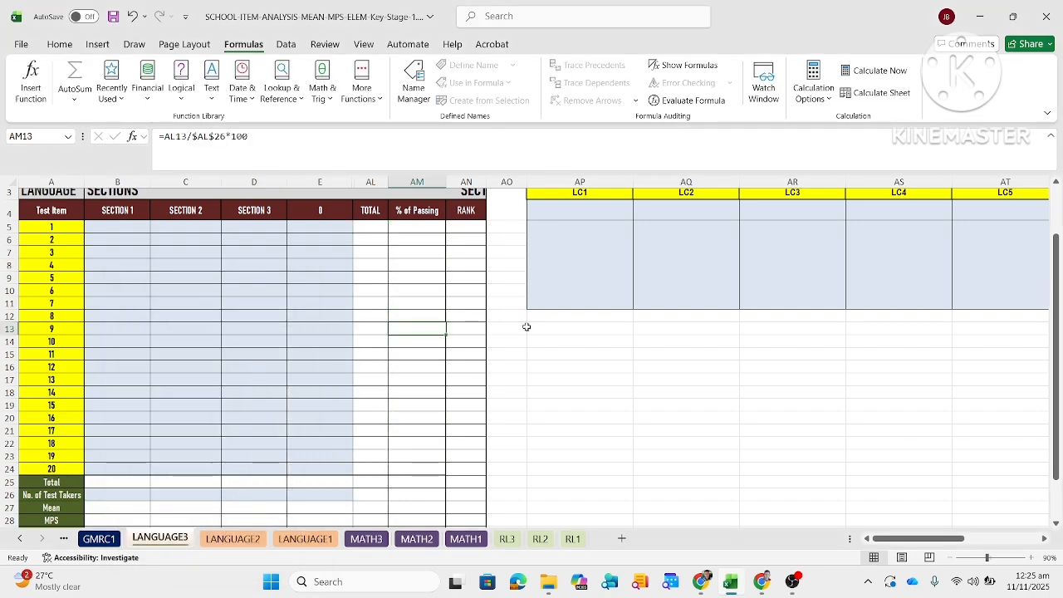
pyautogui.click(371, 228)
pyautogui.scroll(2, 967, 260)
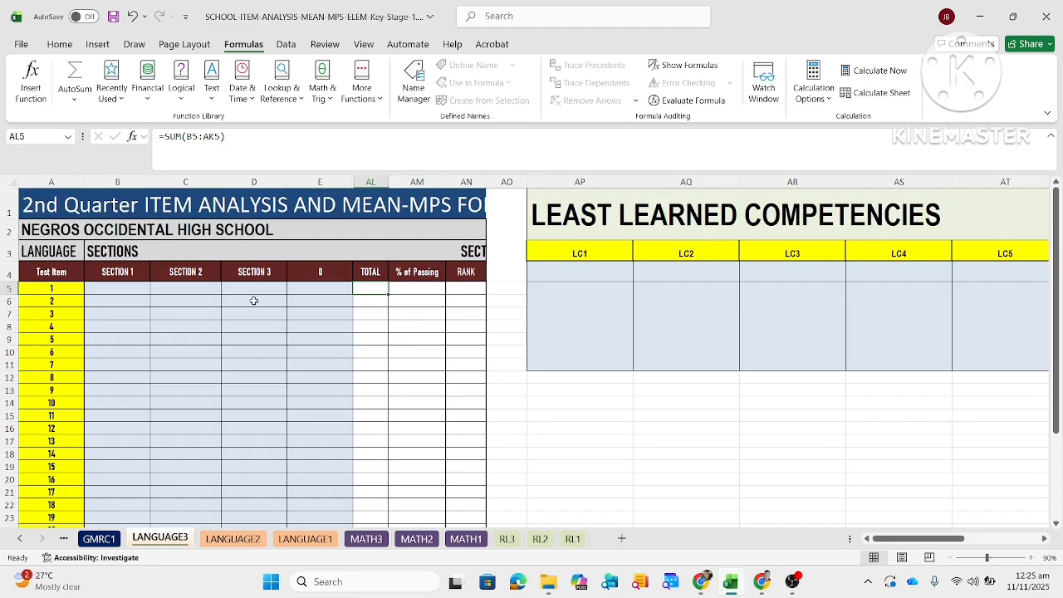
pyautogui.doubleClick(382, 290)
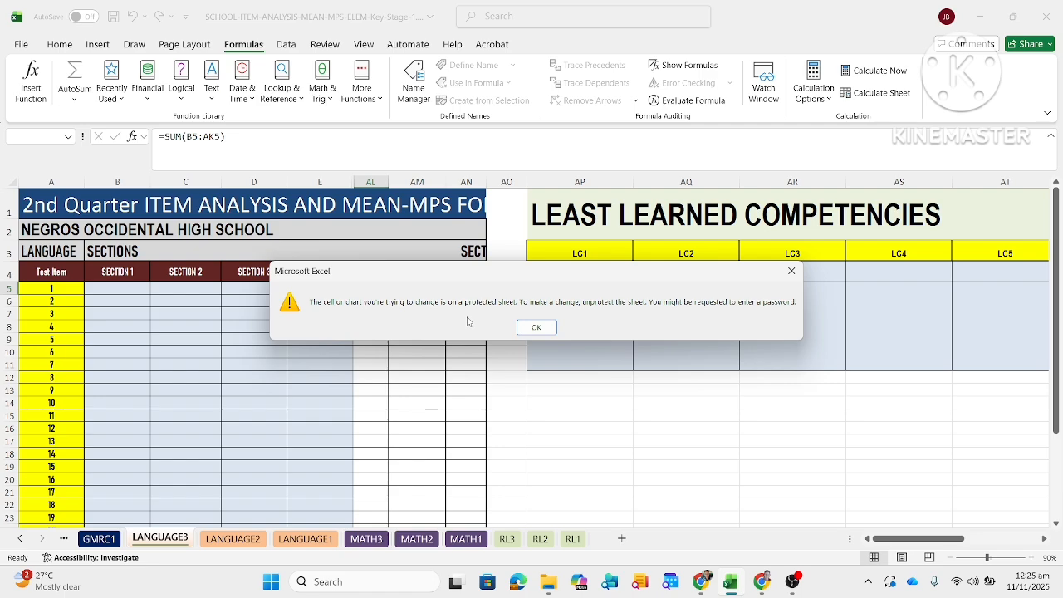
pyautogui.click(535, 327)
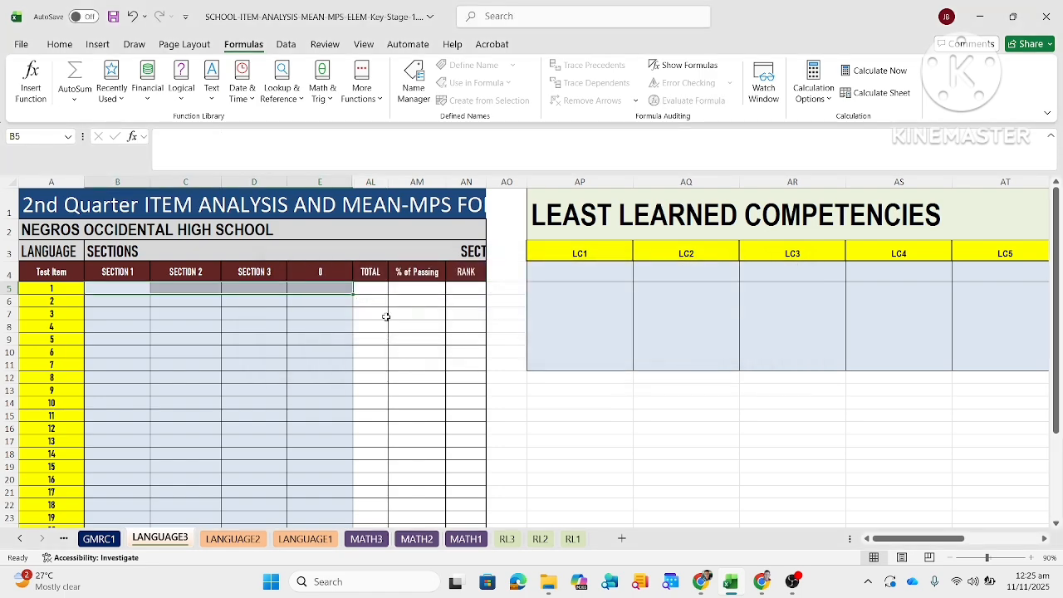
pyautogui.click(369, 291)
pyautogui.moveTo(1059, 298); pyautogui.dragTo(1060, 349)
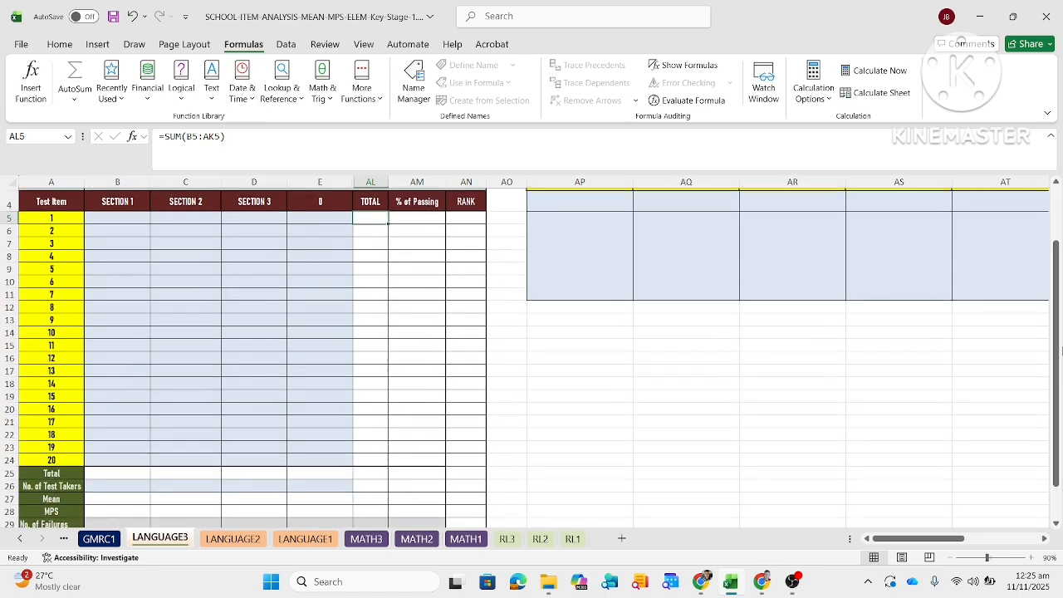
pyautogui.rightClick(165, 540)
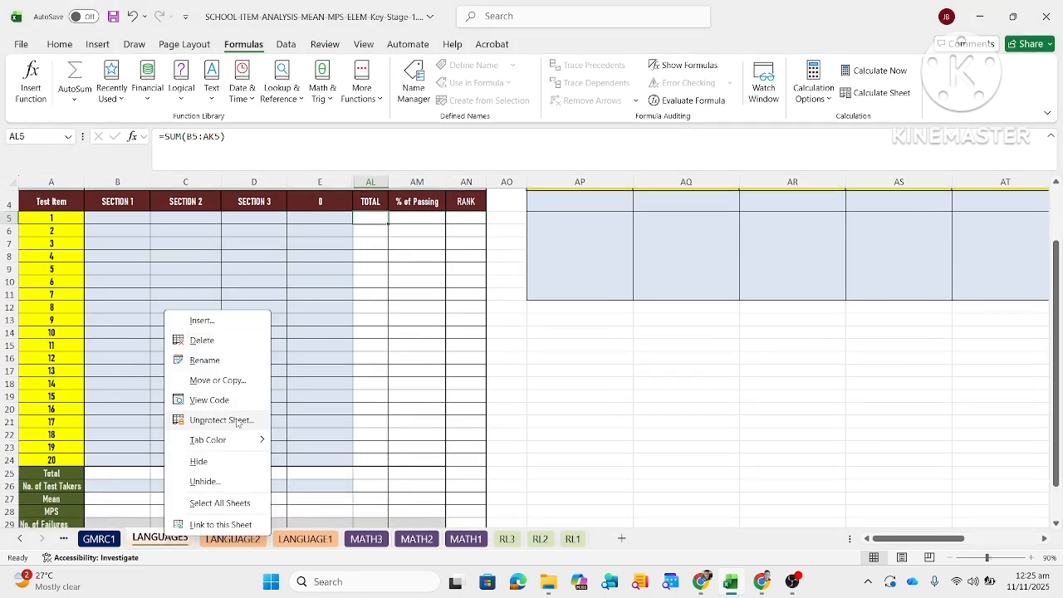
pyautogui.press('Escape')
# Enter 2 for test item 1 under Sections 1 to 3 and try the same value in the unused section cell E5.
pyautogui.click(130, 233)
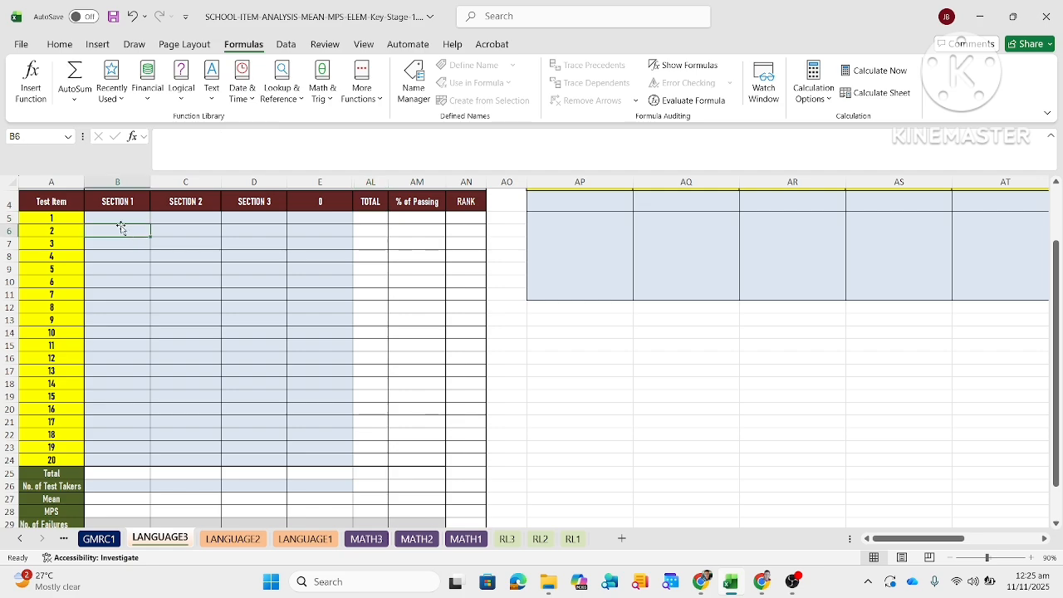
pyautogui.click(121, 217)
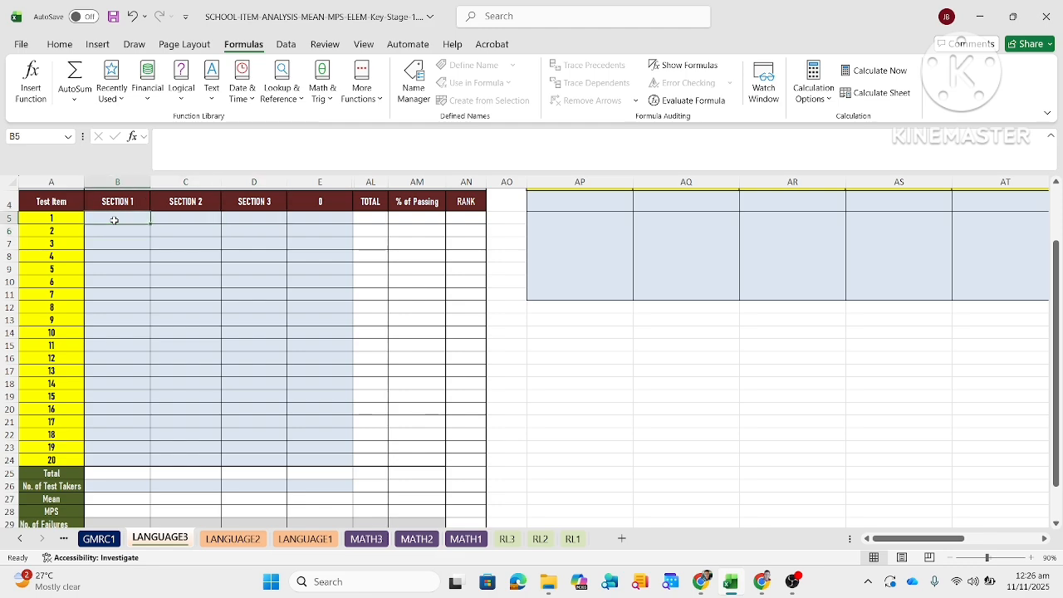
pyautogui.write('2')
pyautogui.click(177, 220)
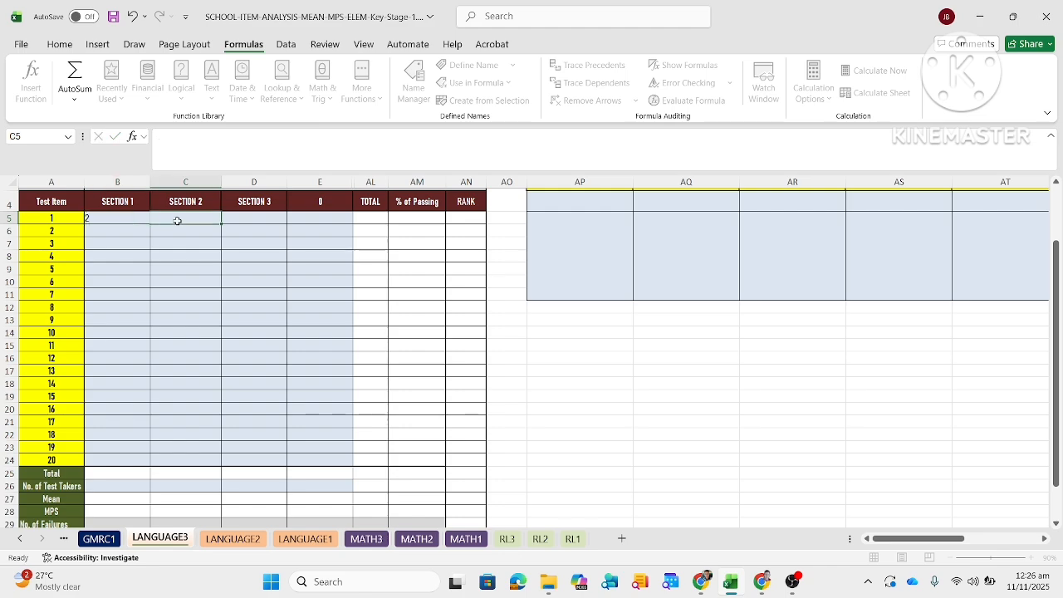
pyautogui.write('2')
pyautogui.press('Tab')
pyautogui.write('2')
pyautogui.press('Tab')
pyautogui.write('2')
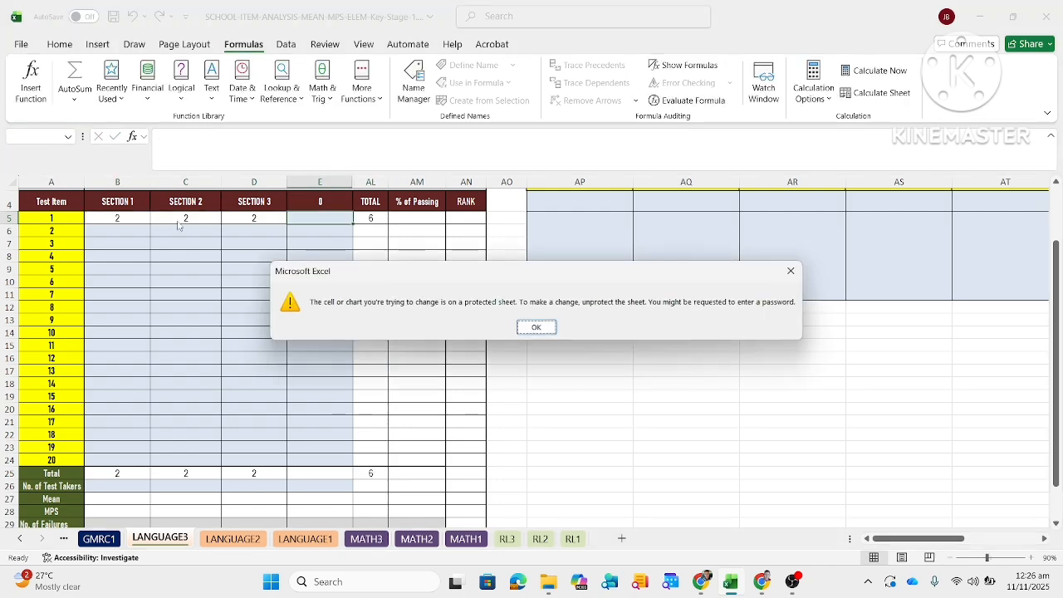
pyautogui.click(791, 271)
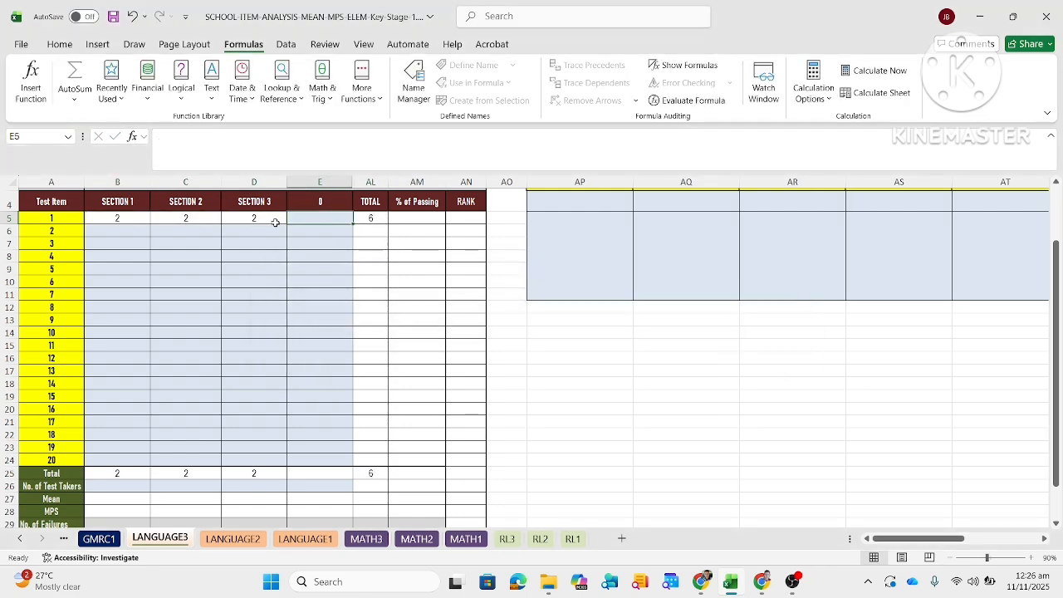
# Clear the test item 1 entries in B5:D5.
pyautogui.click(130, 218)
pyautogui.press('BackSpace')
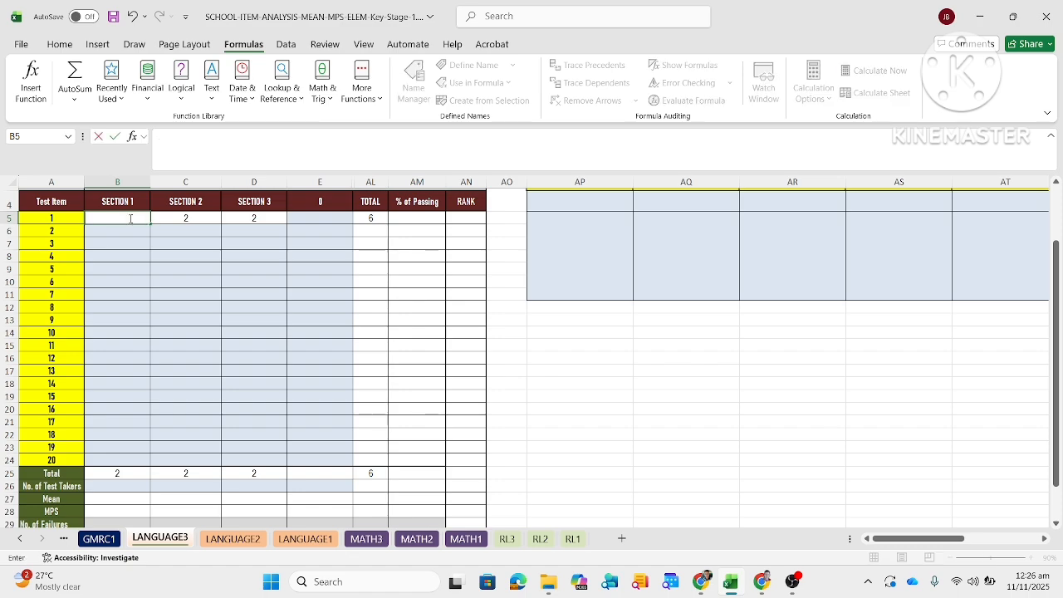
pyautogui.press('Tab')
pyautogui.press('BackSpace')
pyautogui.press('Tab')
pyautogui.press('BackSpace')
pyautogui.press('Tab')
# Enter 2 for test item 1 under Section 1 and fill the value down to test item 20.
pyautogui.click(129, 218)
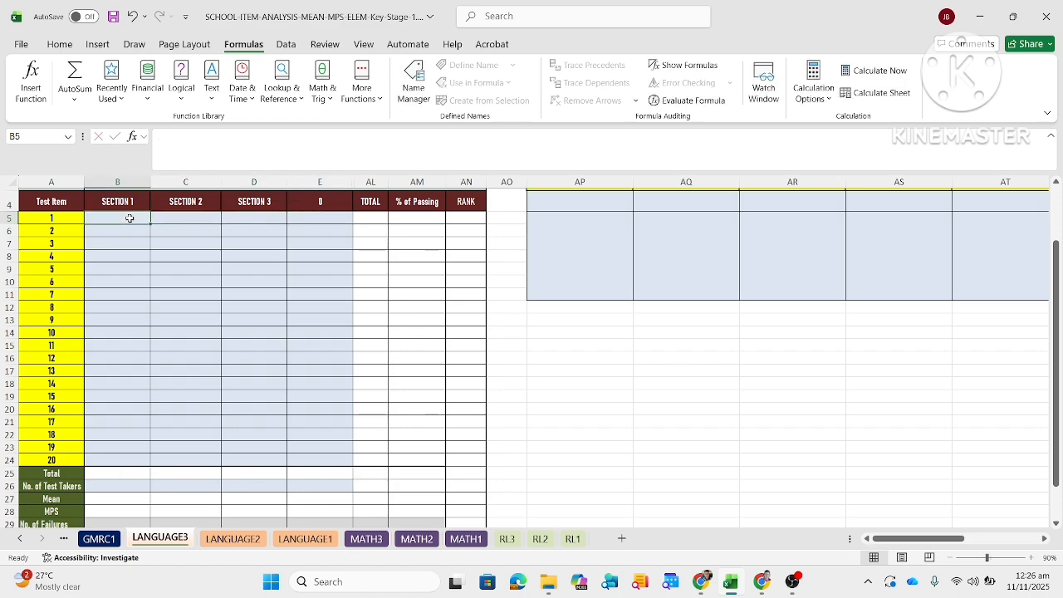
pyautogui.write('2')
pyautogui.hotkey('ctrl', 'Return')
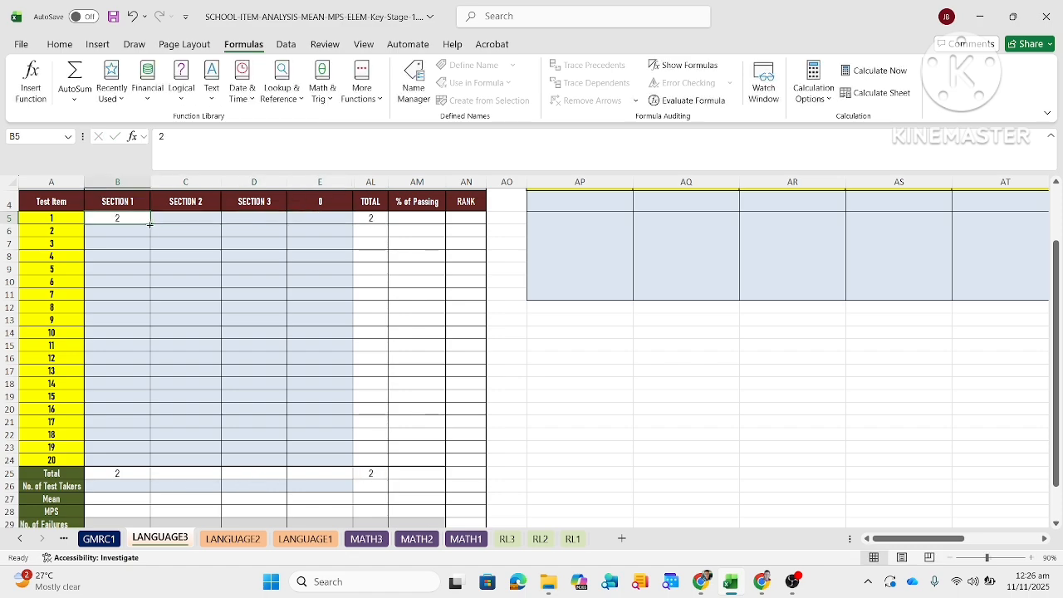
pyautogui.moveTo(150, 224); pyautogui.dragTo(274, 469)
# Try filling the Section 1 value into the unused section column, and fill the 2s across Sections 2 and 3 for all 20 test items.
pyautogui.moveTo(120, 219); pyautogui.dragTo(336, 236)
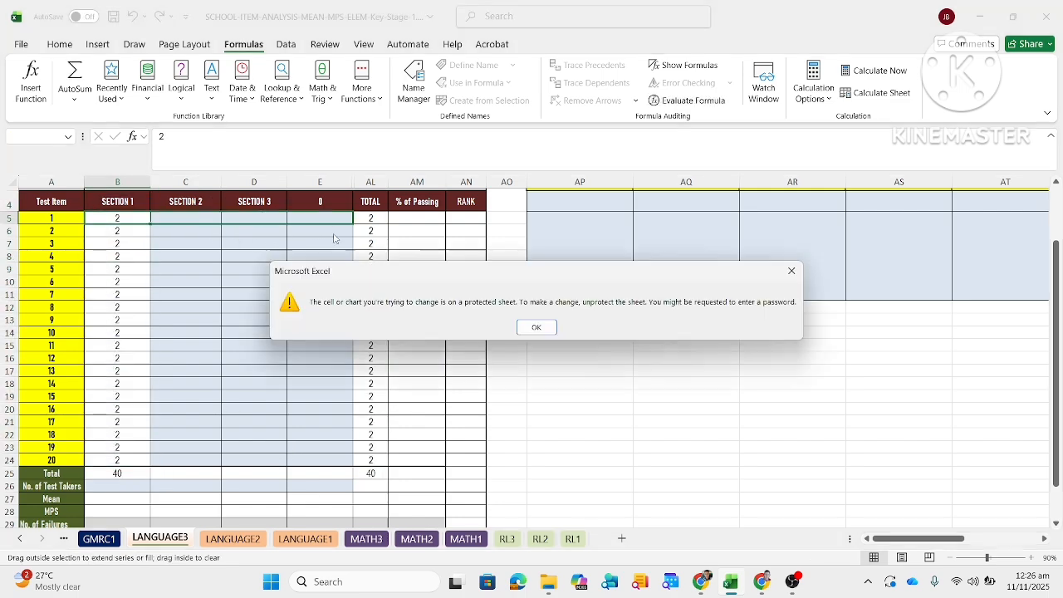
pyautogui.press('Return')
pyautogui.moveTo(150, 224); pyautogui.dragTo(287, 465)
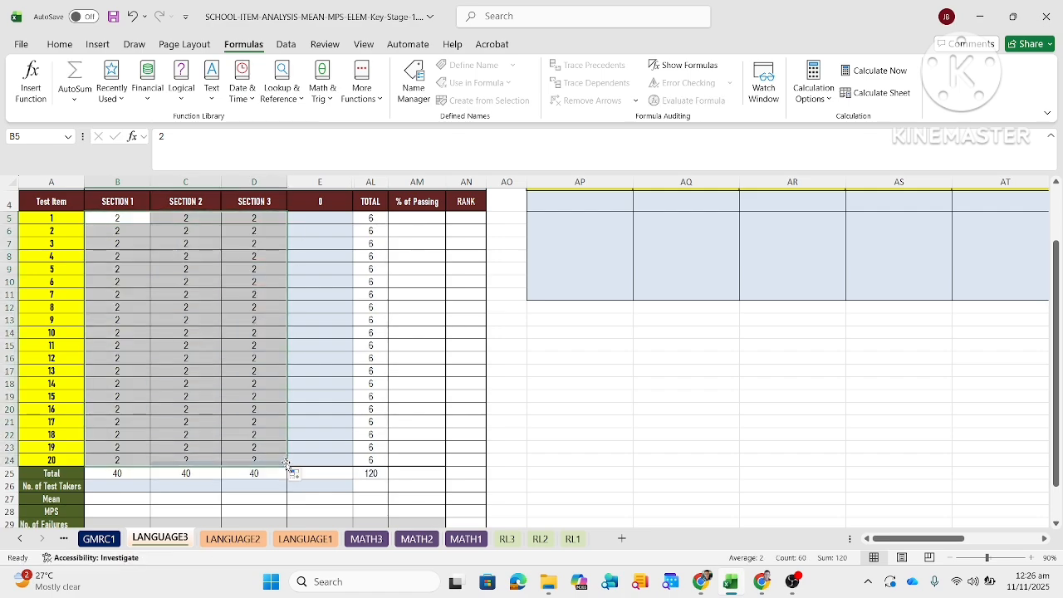
# Test the sheet protection by trying to edit the Section 1 Total formula in B25, and look over the summary rows below it.
pyautogui.click(324, 433)
pyautogui.doubleClick(111, 473)
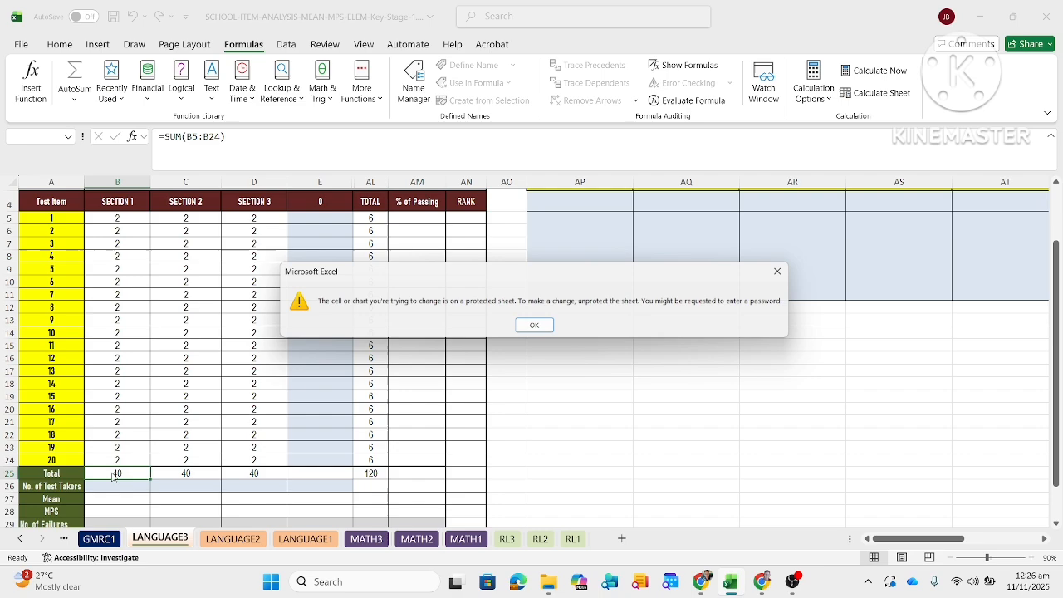
pyautogui.click(535, 325)
pyautogui.click(134, 477)
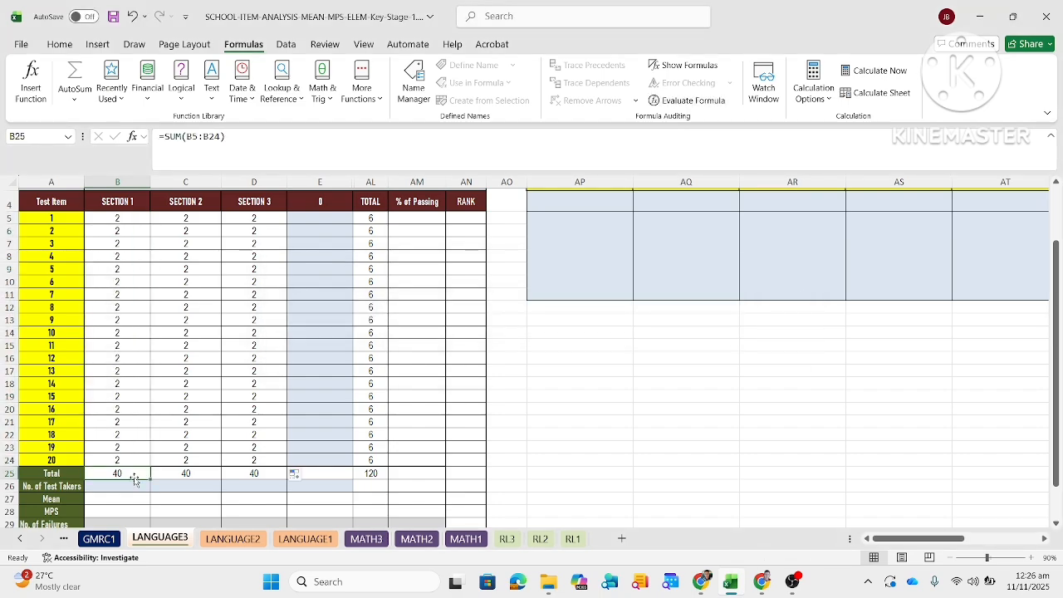
pyautogui.click(132, 483)
pyautogui.click(225, 427)
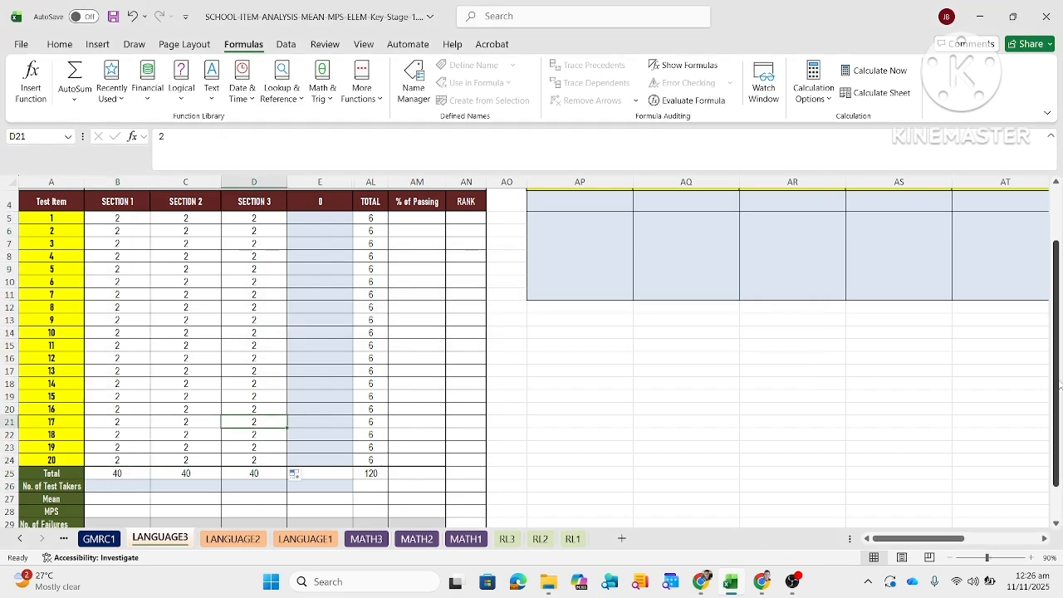
pyautogui.moveTo(1055, 370); pyautogui.dragTo(1055, 401)
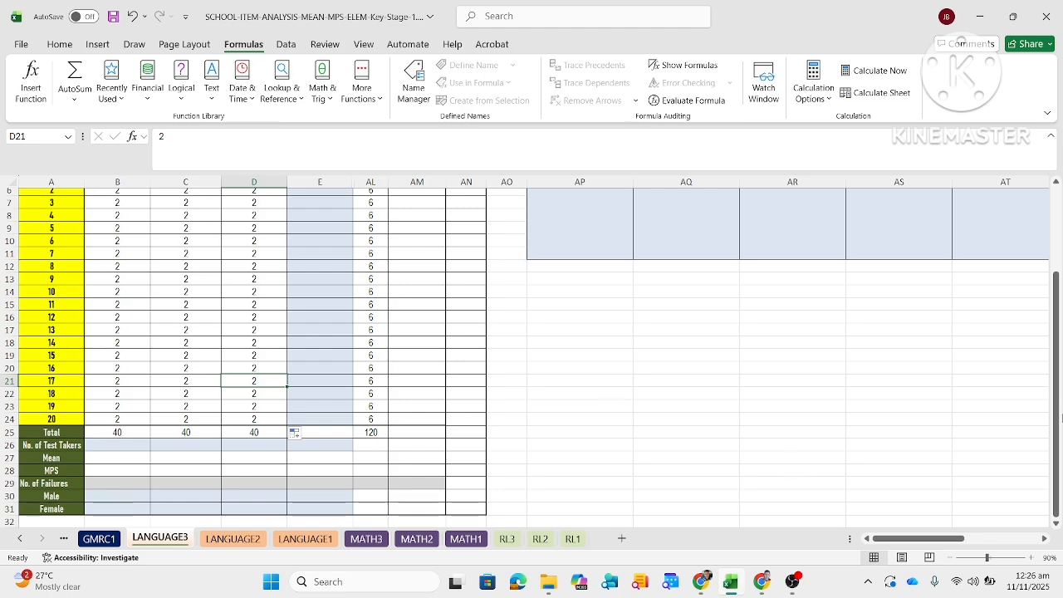
pyautogui.scroll(2, 211, 361)
# Clear the contents of test items 2 to 20 under Sections 1 to 3, range B6:D24.
pyautogui.moveTo(102, 297); pyautogui.dragTo(271, 475)
pyautogui.rightClick(271, 475)
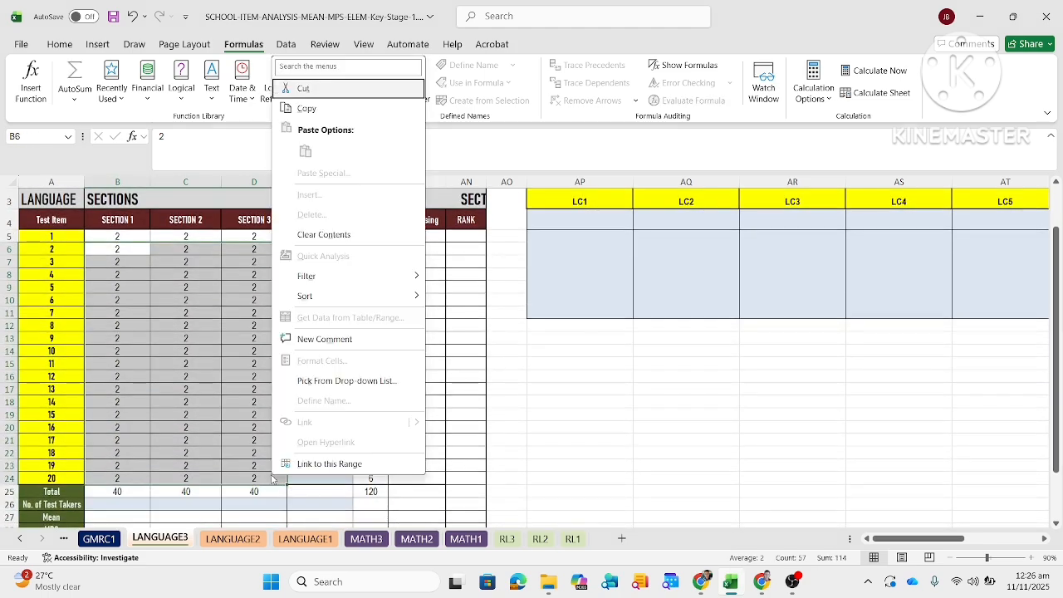
pyautogui.click(330, 235)
pyautogui.click(161, 304)
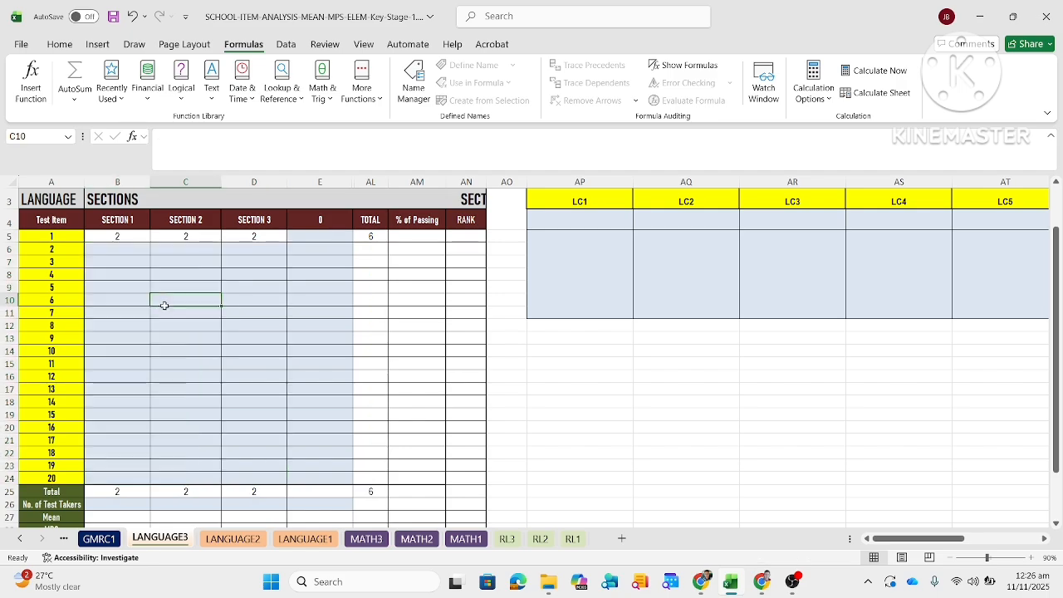
# Delete the remaining test item 1 values under Sections 1, 2 and 3.
pyautogui.click(122, 238)
pyautogui.press('BackSpace')
pyautogui.press('Tab')
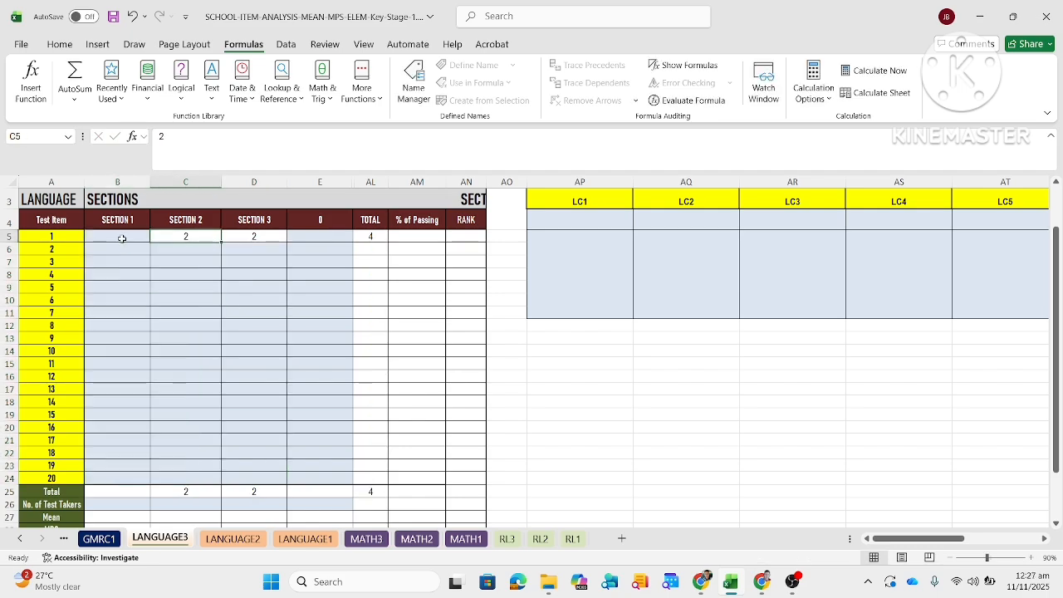
pyautogui.press('BackSpace')
pyautogui.press('Tab')
pyautogui.press('BackSpace')
pyautogui.press('Tab')
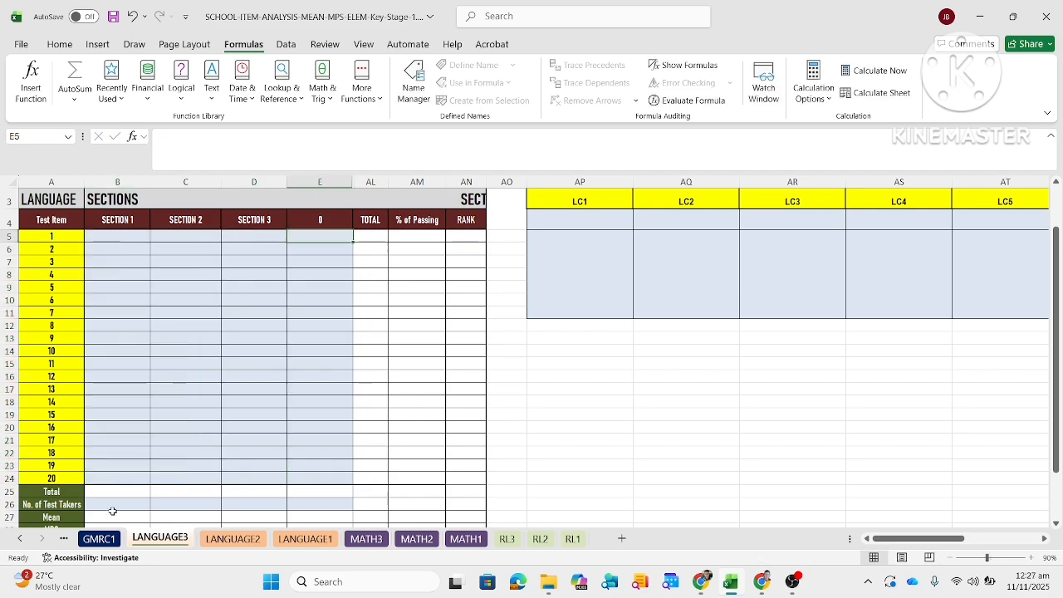
# Inspect the RANK formula in AN13 and the Section 1 cells from No. of Test Takers to Male, and return to the sheet's beginning.
pyautogui.click(453, 335)
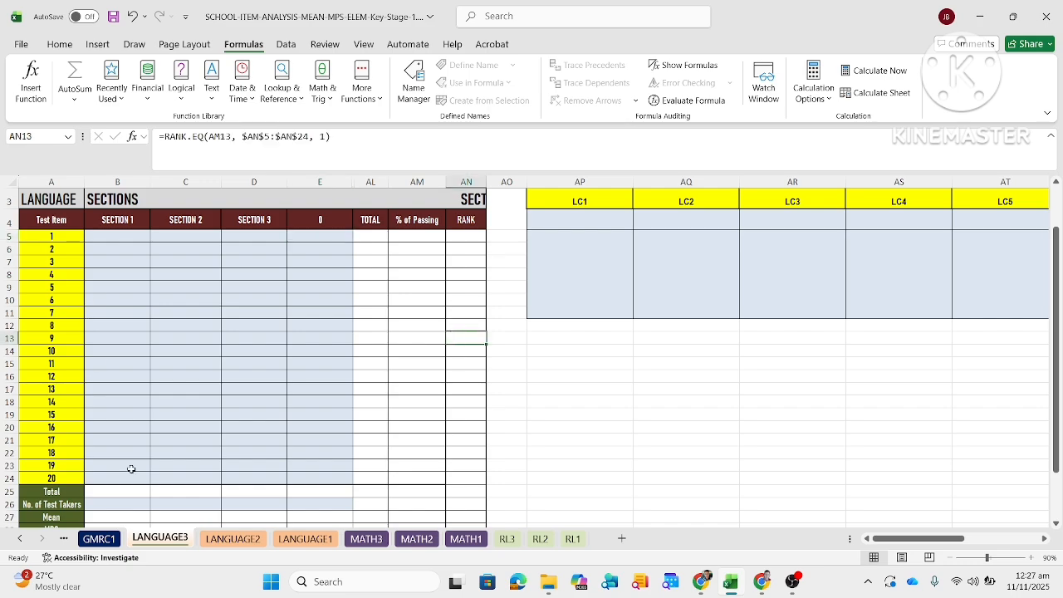
pyautogui.click(137, 499)
pyautogui.press('Down')
pyautogui.press('Down')
pyautogui.press('Down')
pyautogui.press('Down')
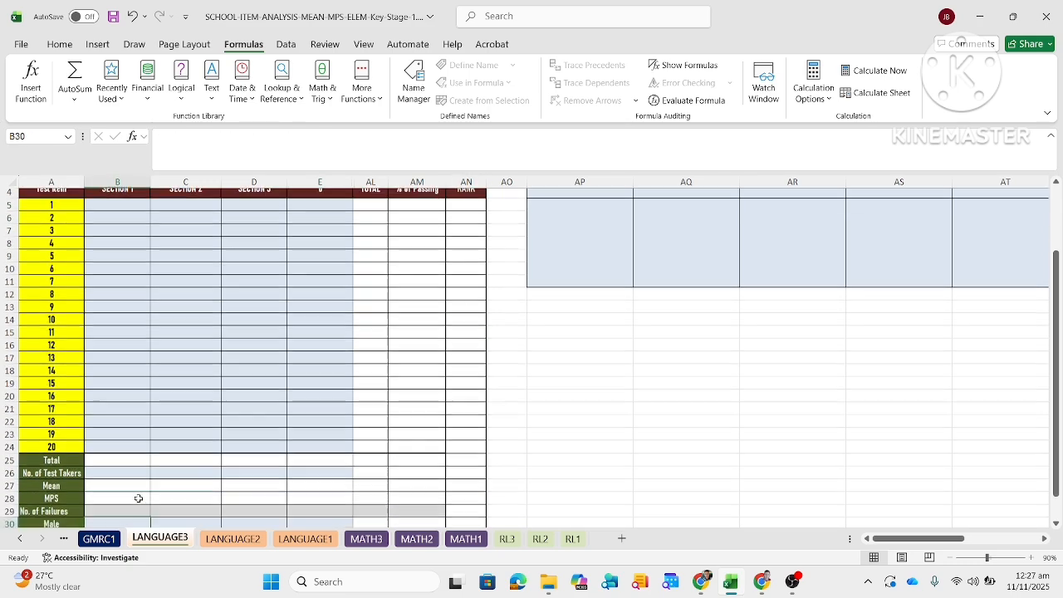
pyautogui.hotkey('ctrl', 'Home')
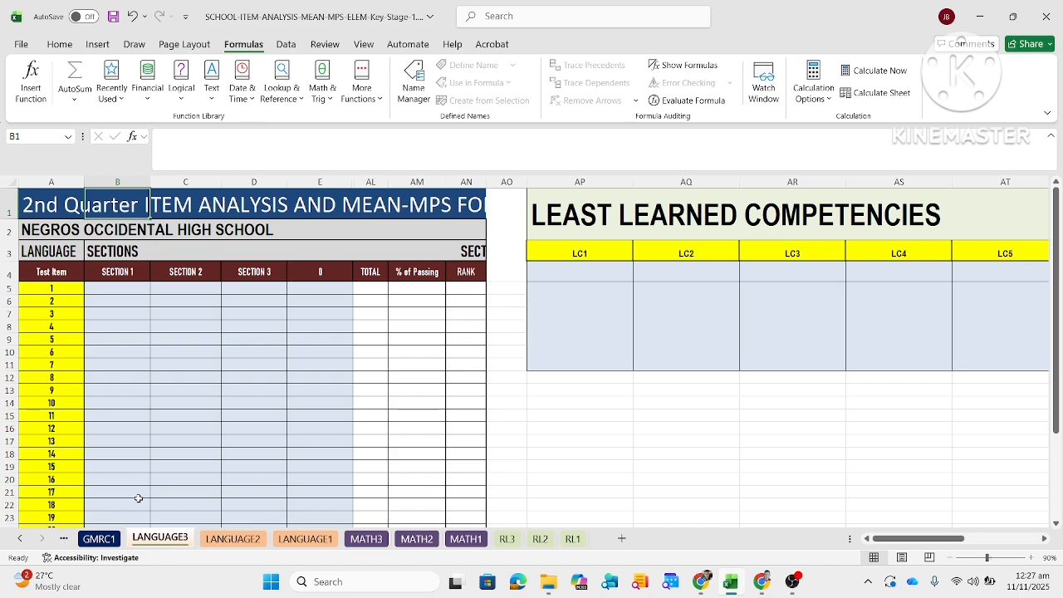